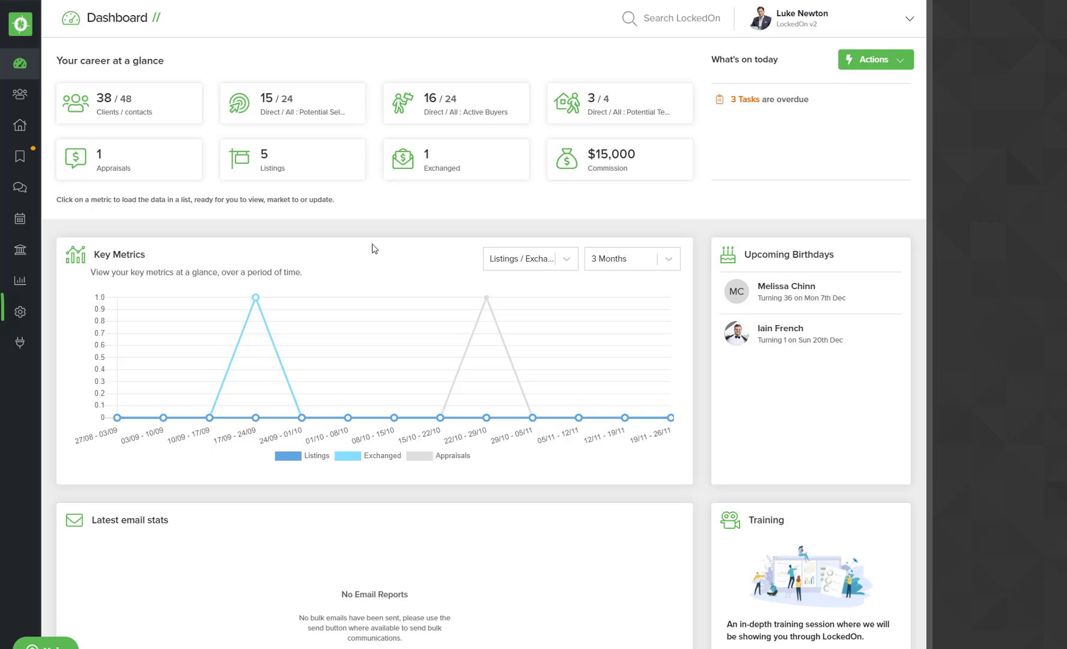
- Open the Engine Room's trigger list and switch the "Buyer Portal - Update Criteria Alert" trigger to active
left_click(21, 311)
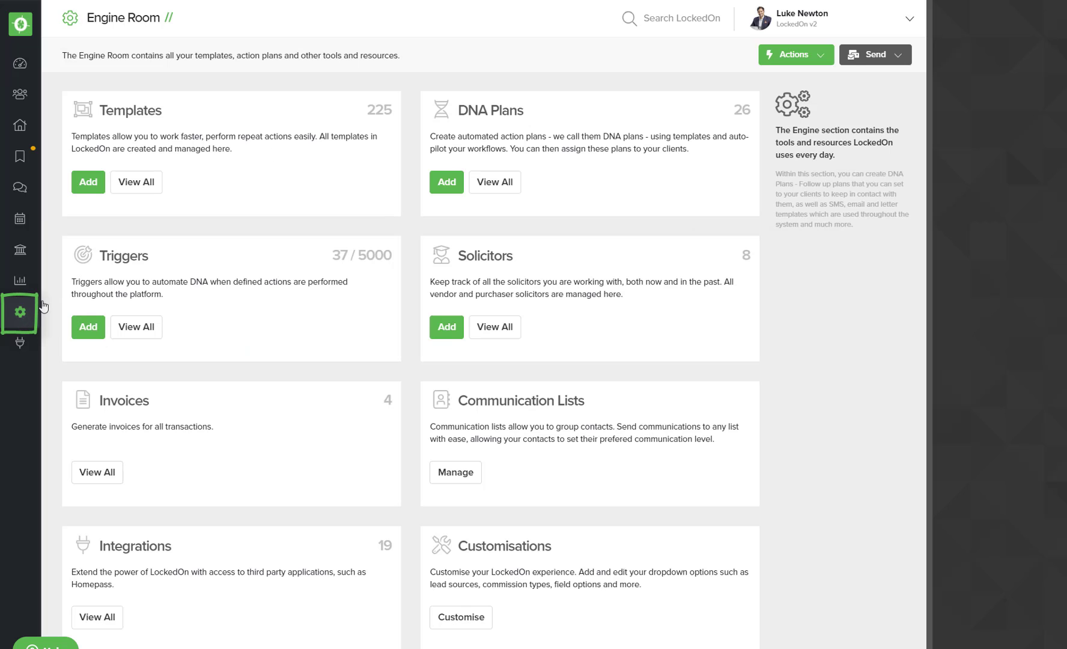
left_click(136, 326)
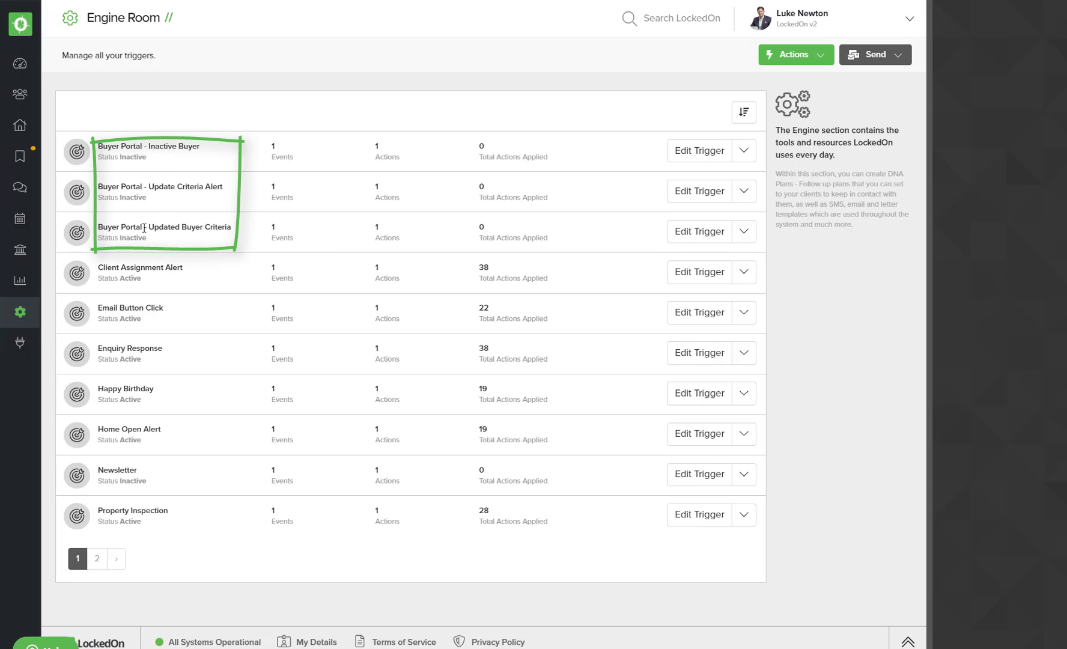
left_click_drag(142, 227, 98, 227)
left_click(241, 201)
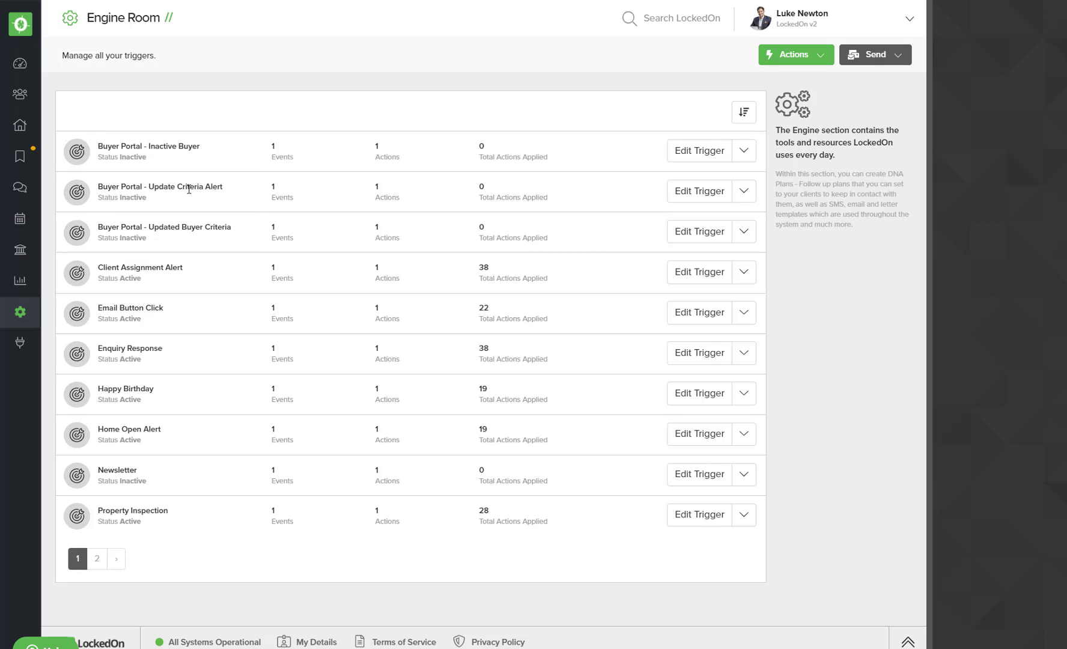
triple_click(217, 188)
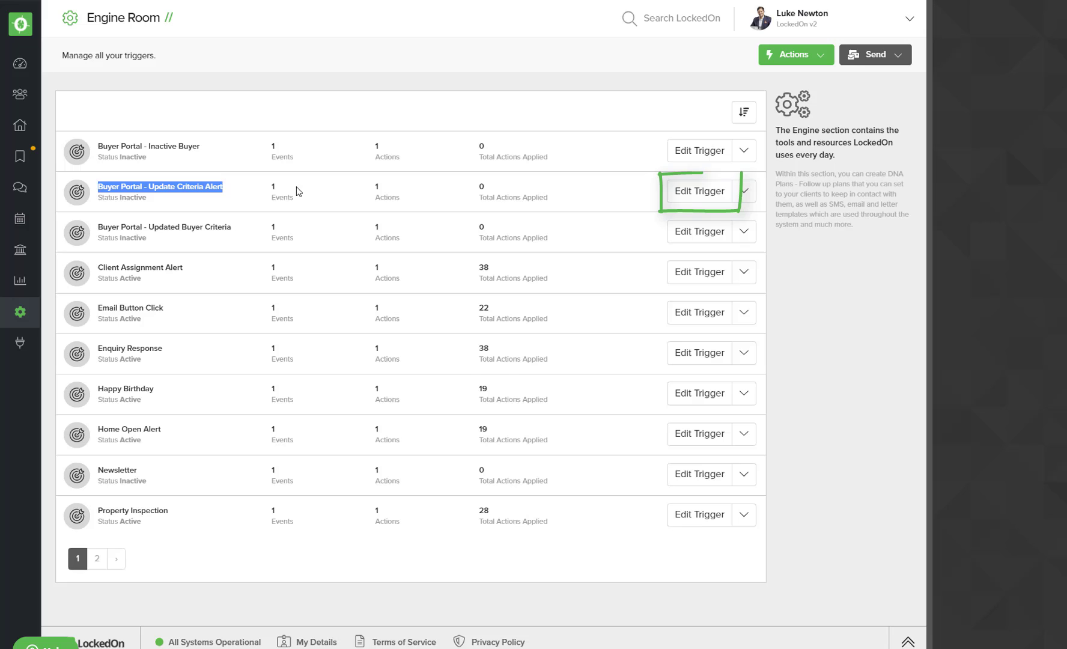
left_click(694, 193)
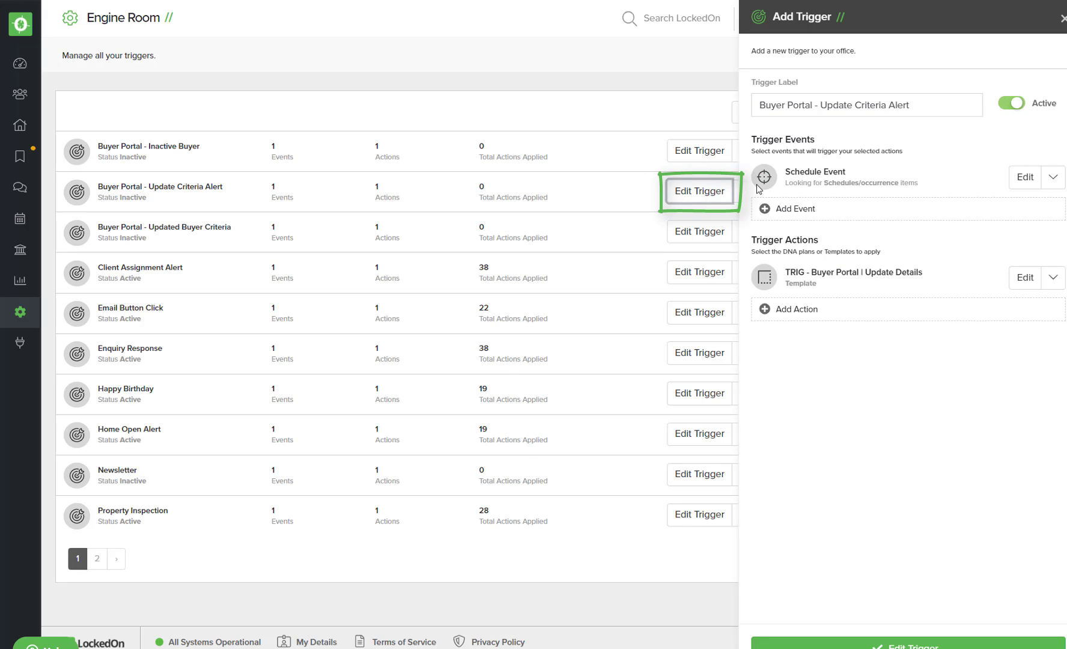
left_click(1012, 103)
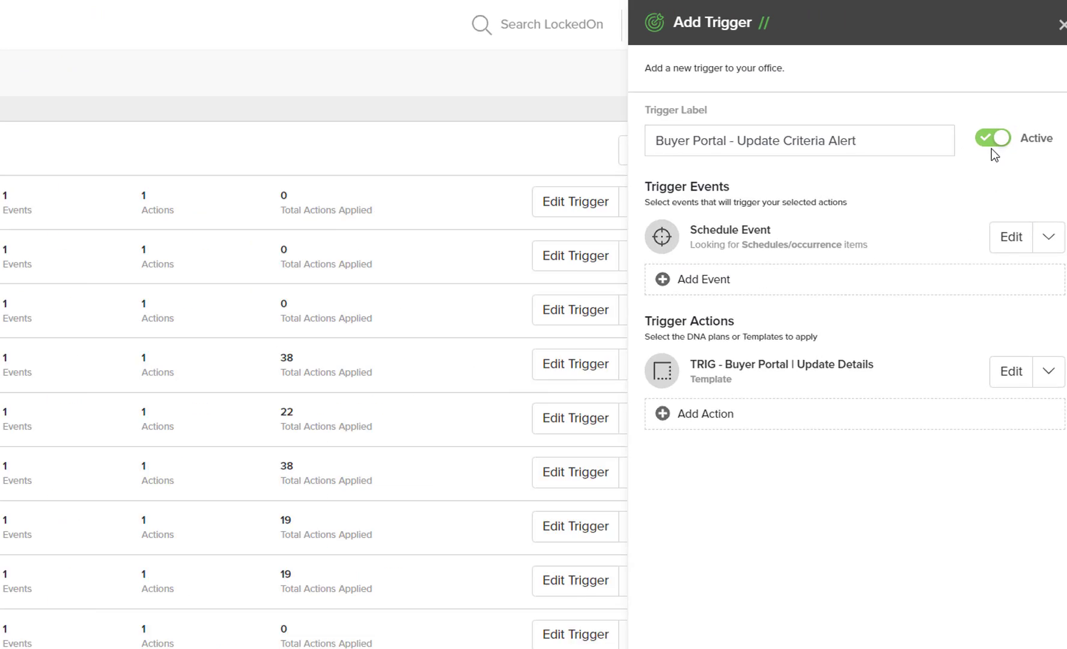
- Edit the trigger's Schedule Event so it starts on 01/12/2020 at 10:00 AM
left_click(1011, 242)
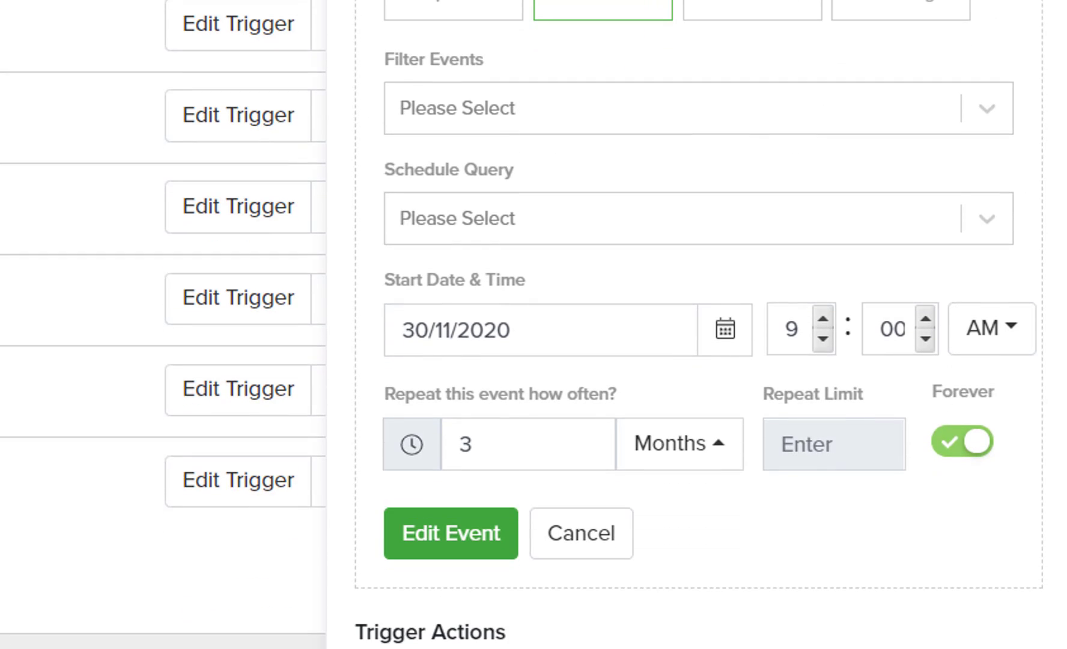
scroll(688, 190, "down", 2)
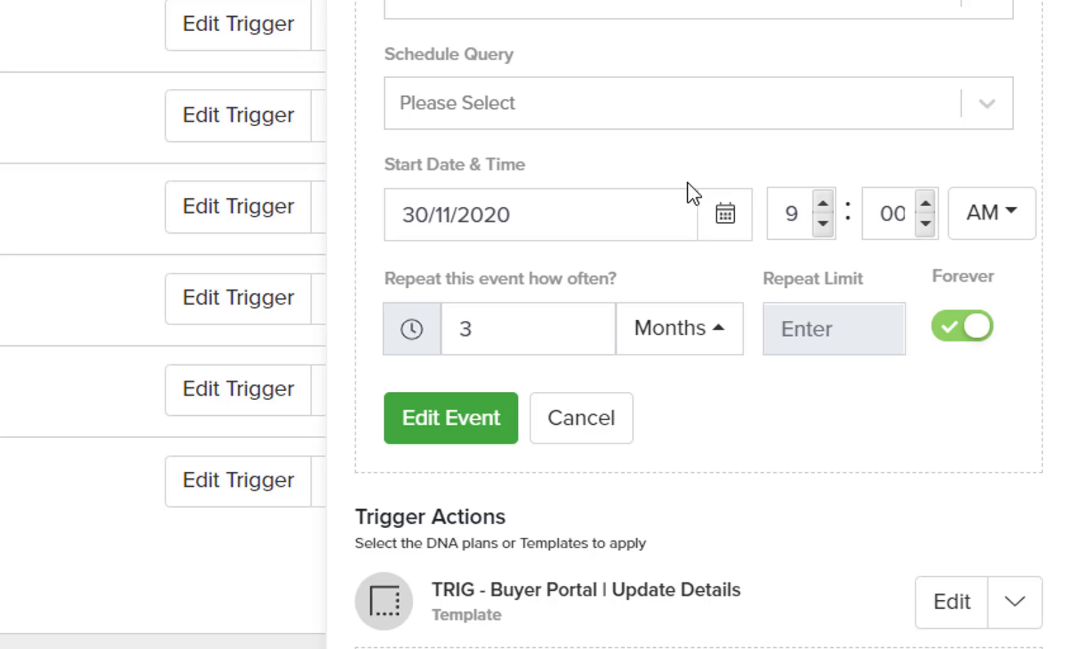
left_click(727, 216)
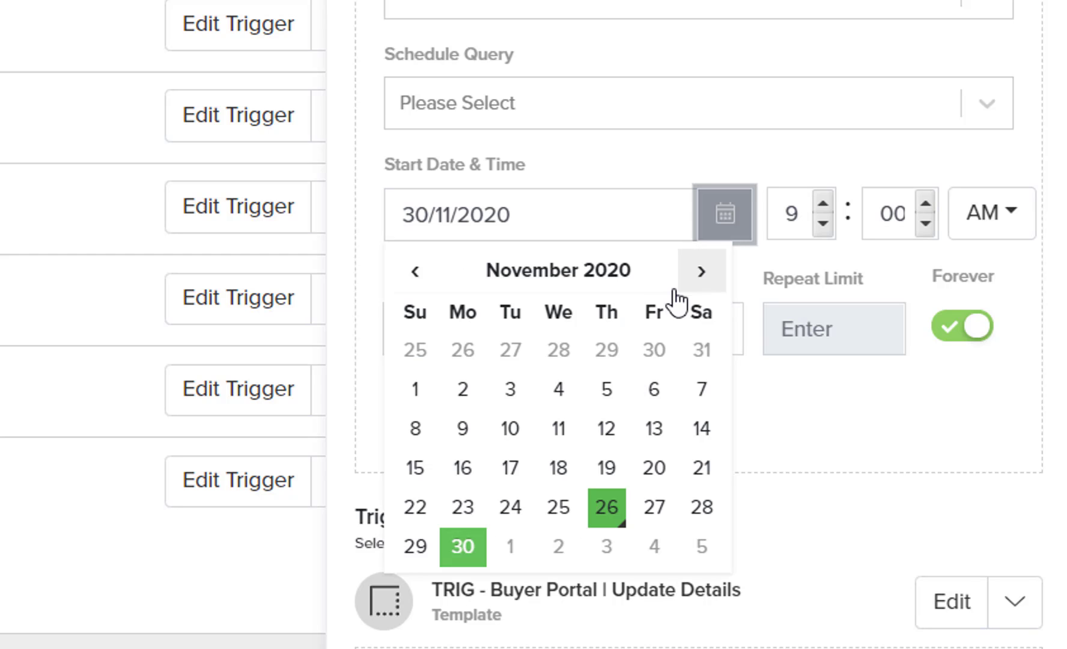
left_click(511, 546)
left_click(821, 198)
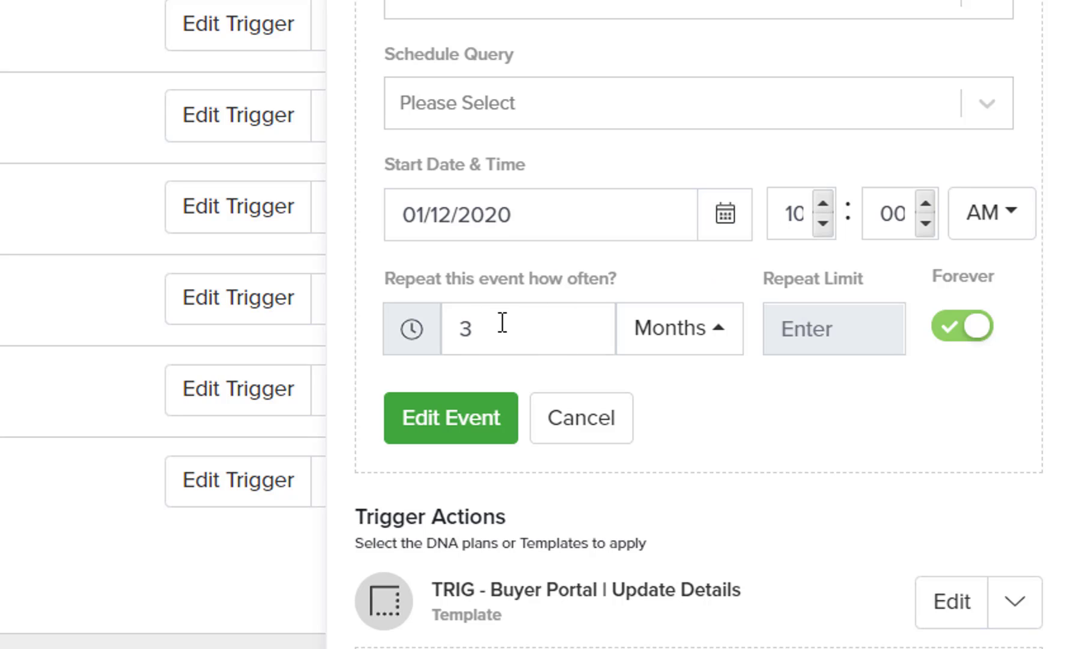
- Set the schedule event to repeat every 6 months, leaving it running forever, and save the event
double_click(454, 325)
type("6")
left_click(673, 348)
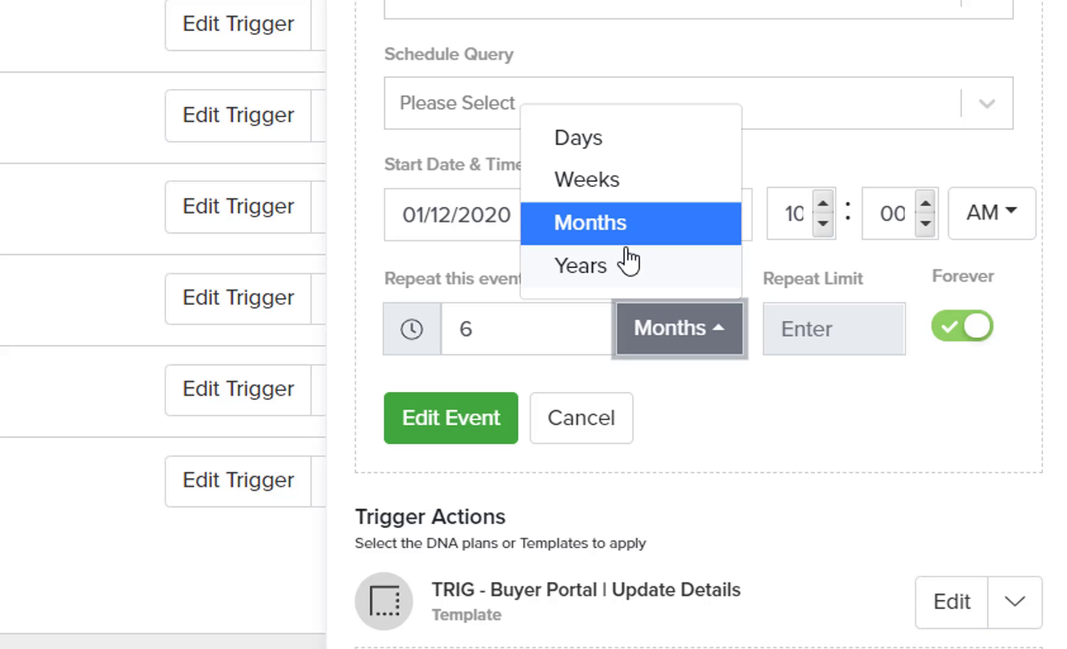
left_click(738, 410)
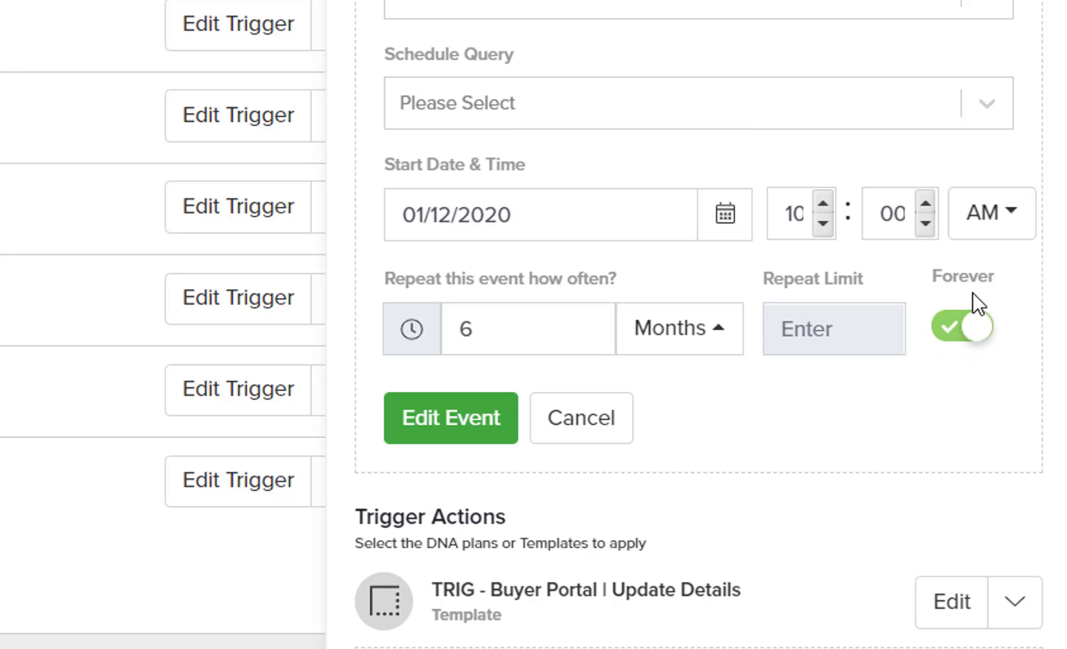
left_click(474, 425)
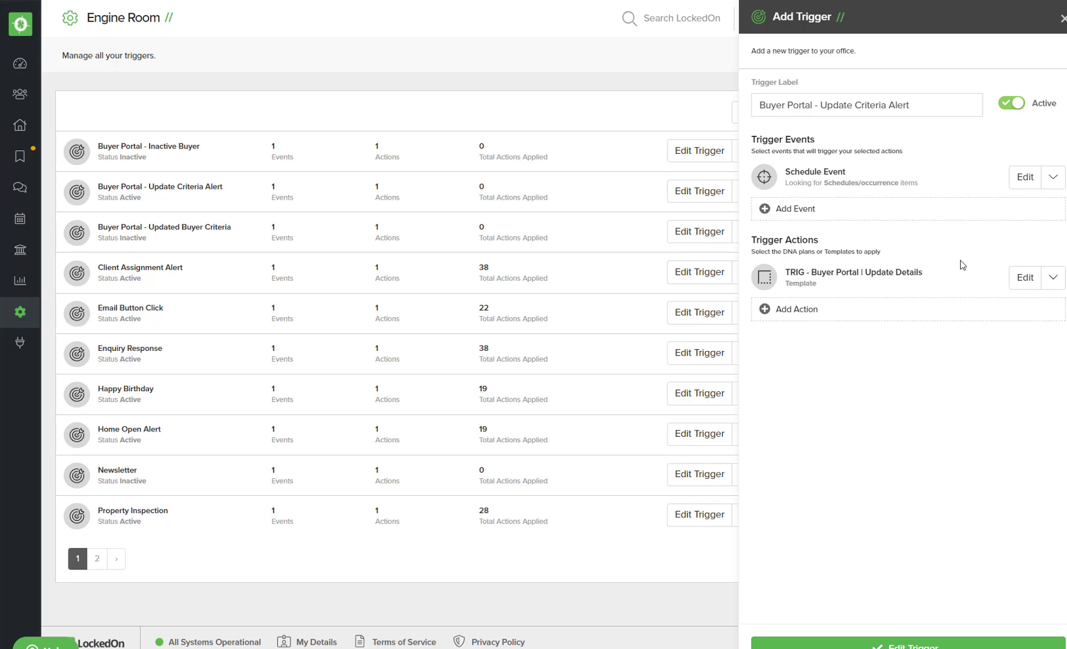
- Review the recipient and sender options of the "TRIG - Buyer Portal | Update Details" action, keep them, and save the action and trigger
left_click(1022, 279)
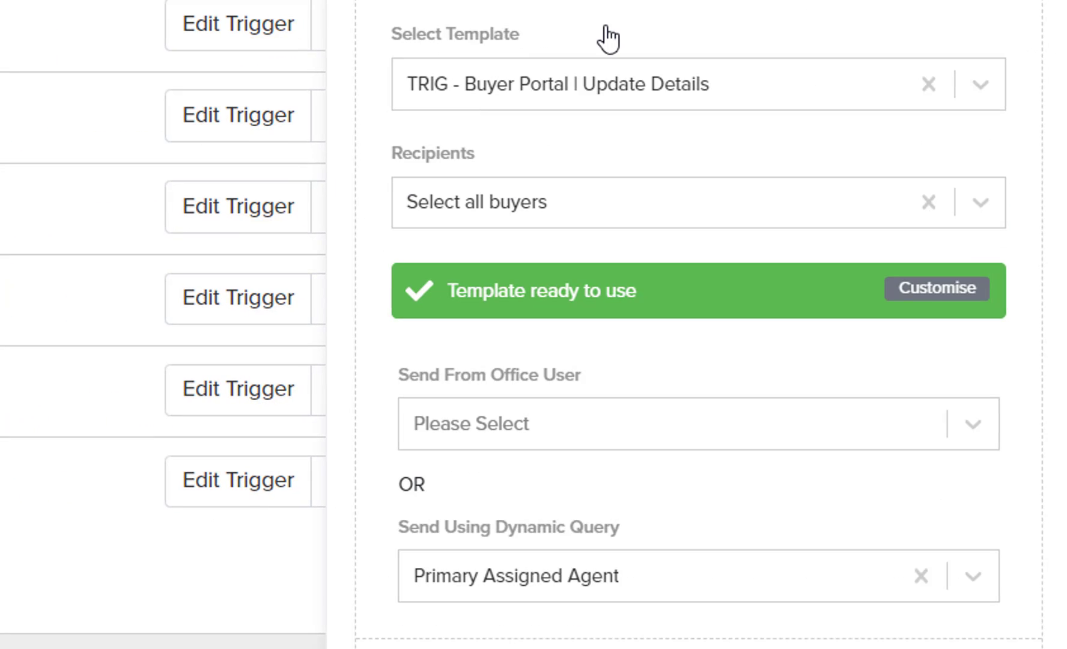
left_click(454, 202)
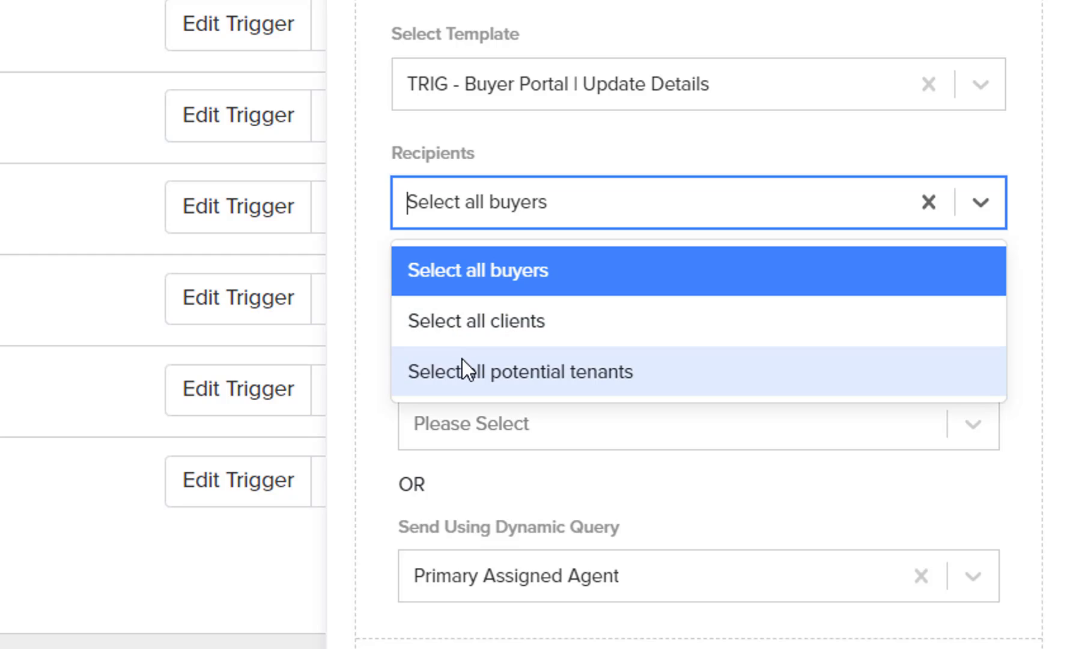
left_click(498, 168)
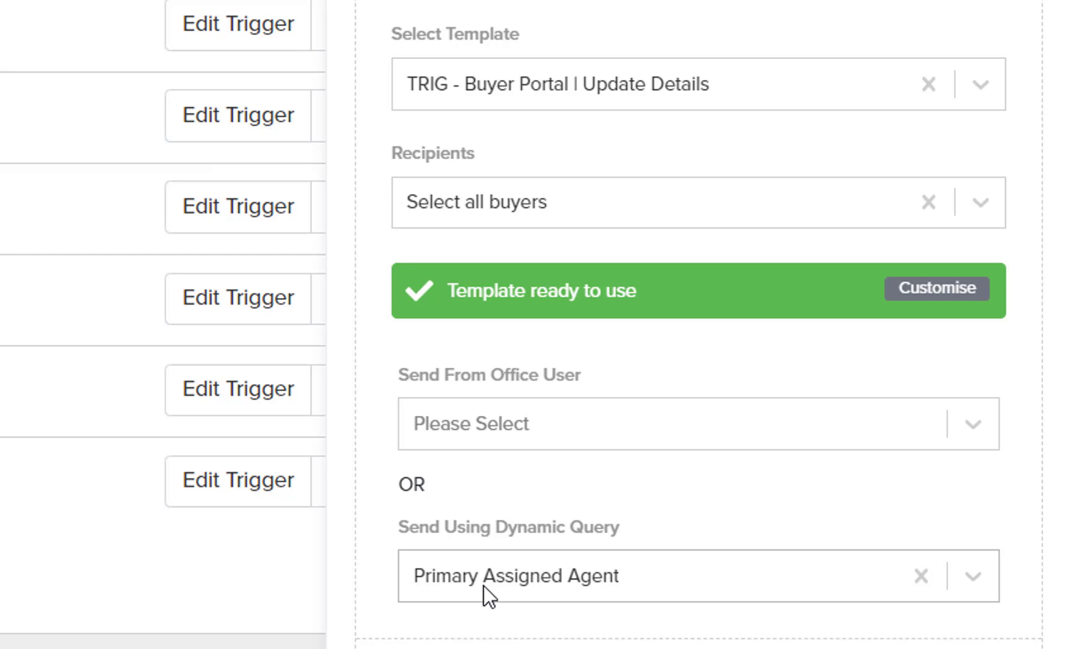
left_click(482, 445)
scroll(488, 499, "down", 2)
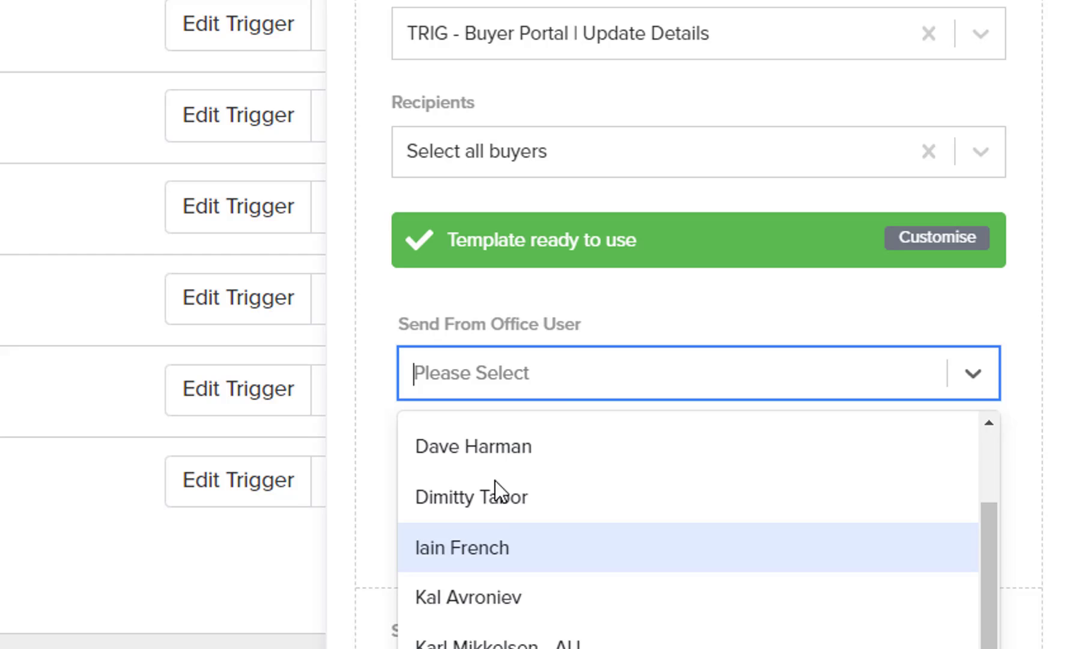
left_click(570, 306)
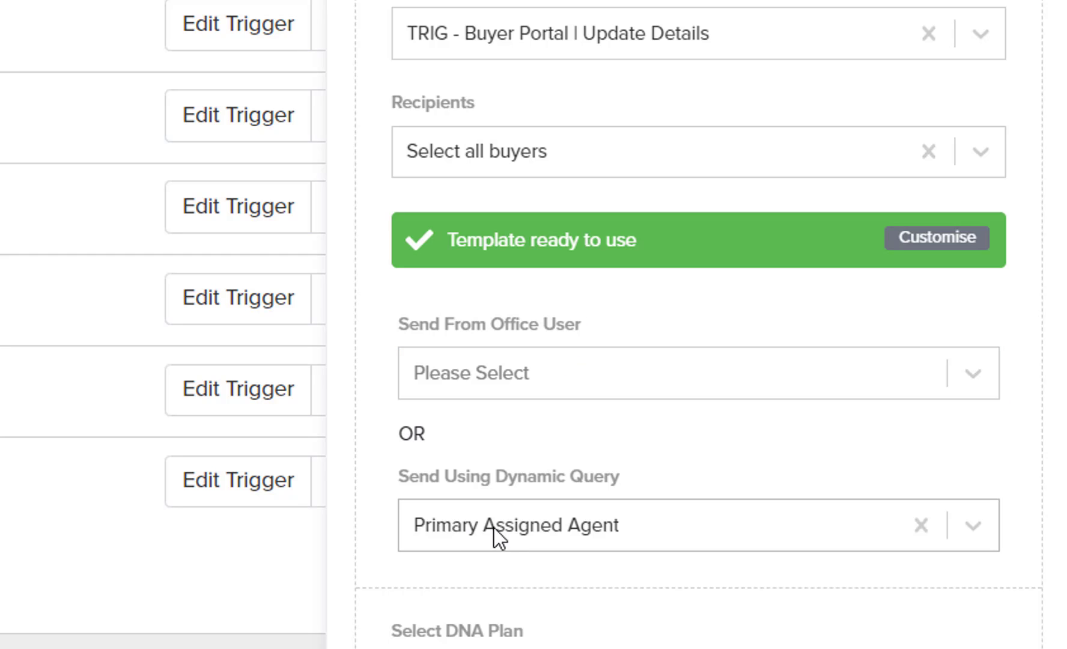
scroll(532, 508, "down", 4)
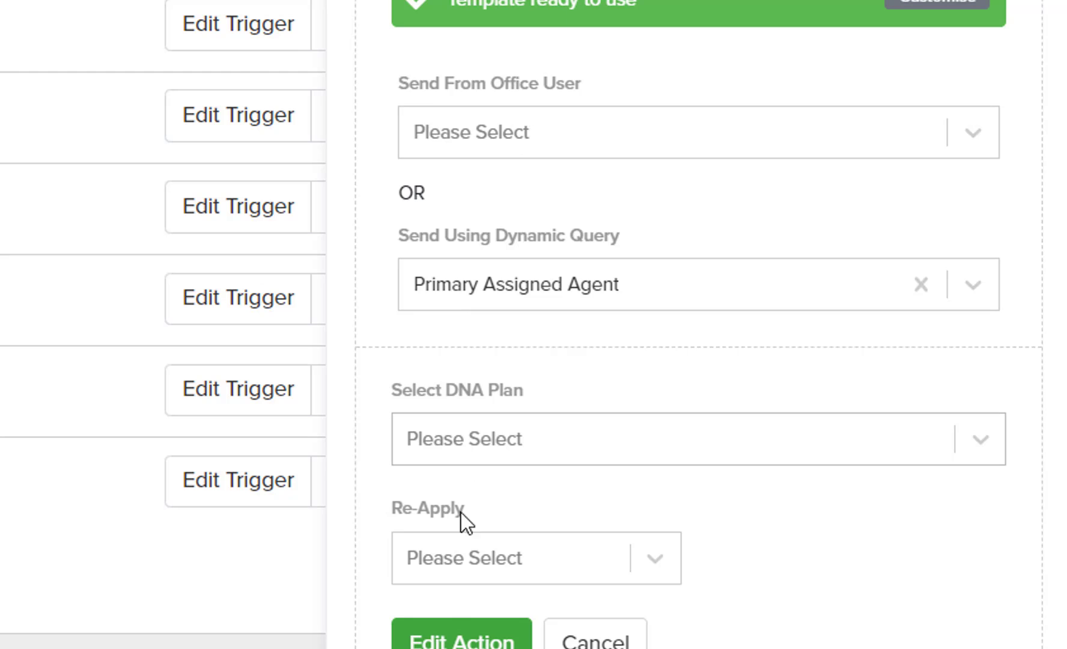
left_click(461, 635)
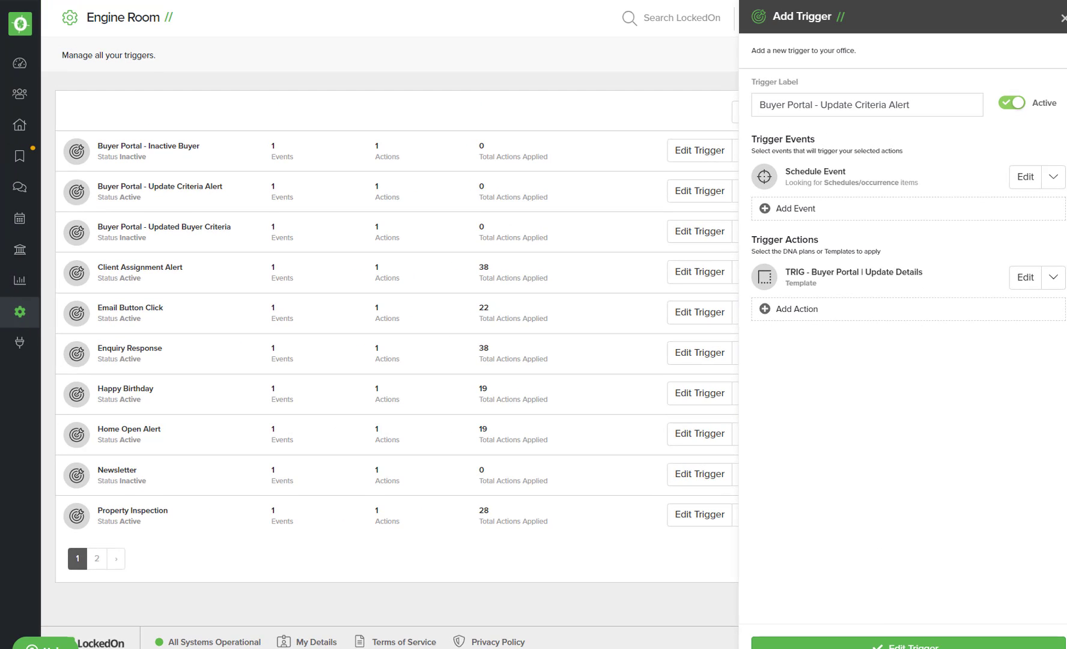
left_click(904, 641)
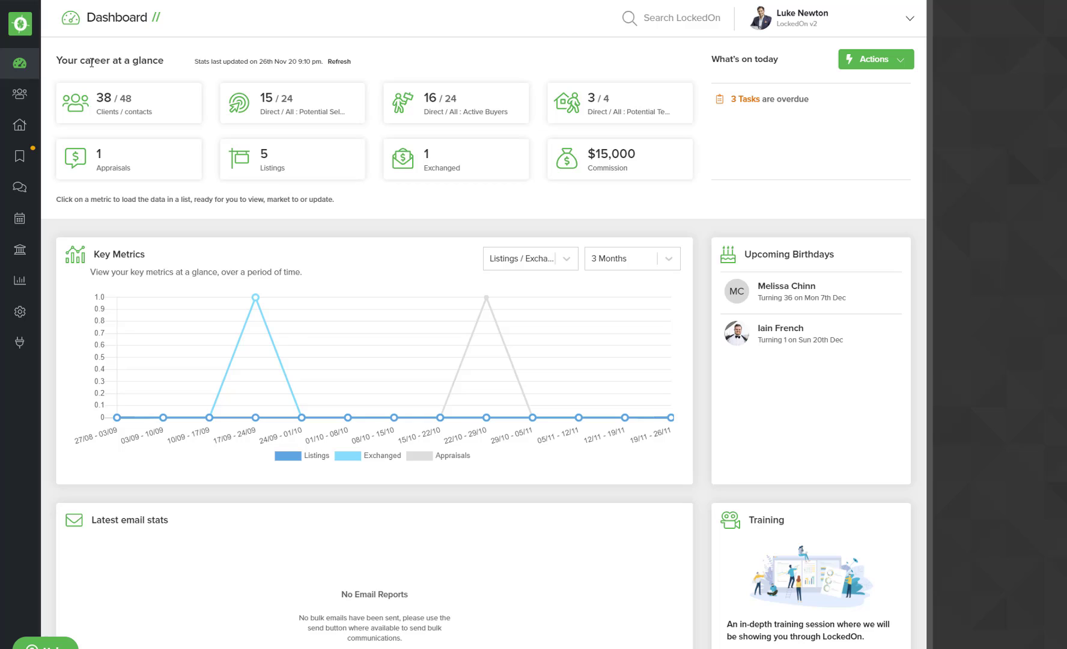
- Open the active buyers list from the dashboard and examine the primary assigned agent of the first four clients
left_click(456, 106)
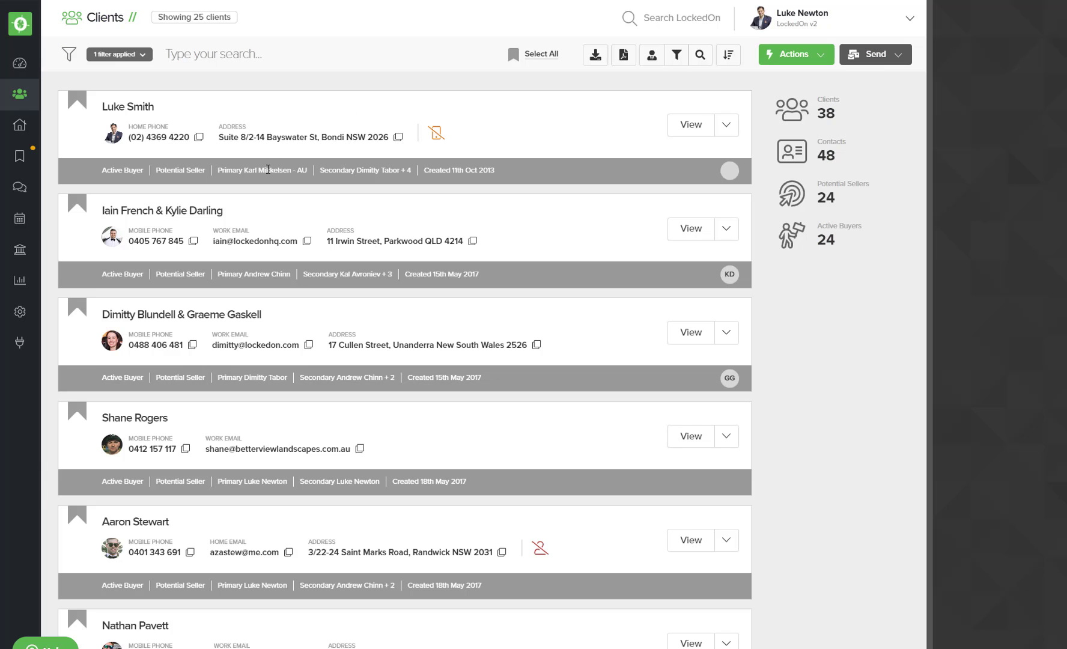
triple_click(267, 170)
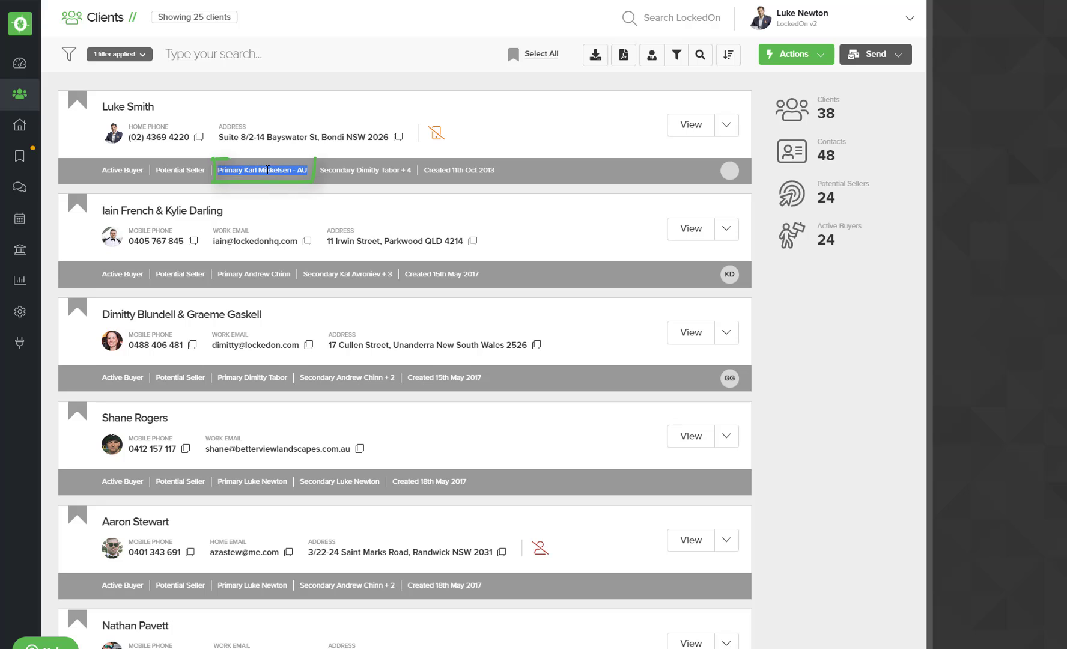
triple_click(276, 274)
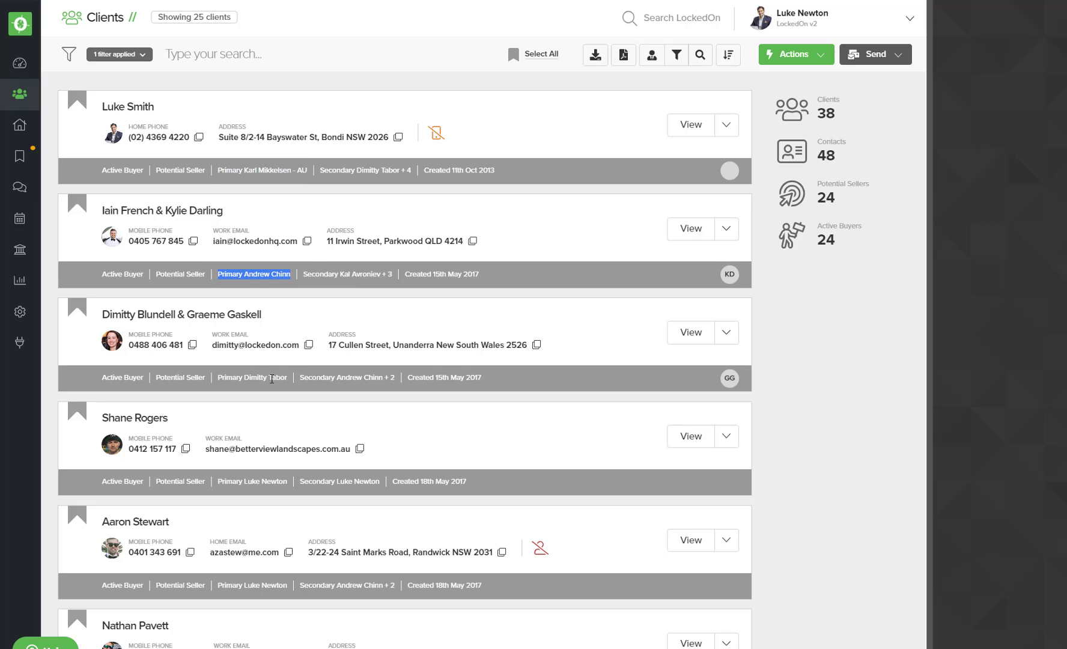
triple_click(272, 378)
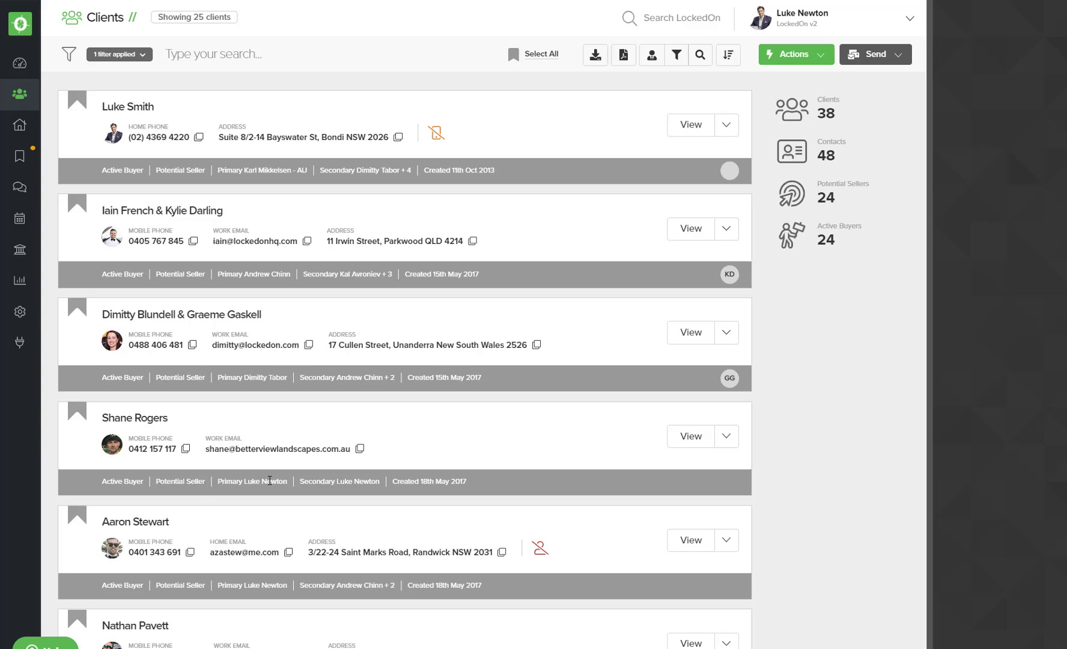
triple_click(269, 481)
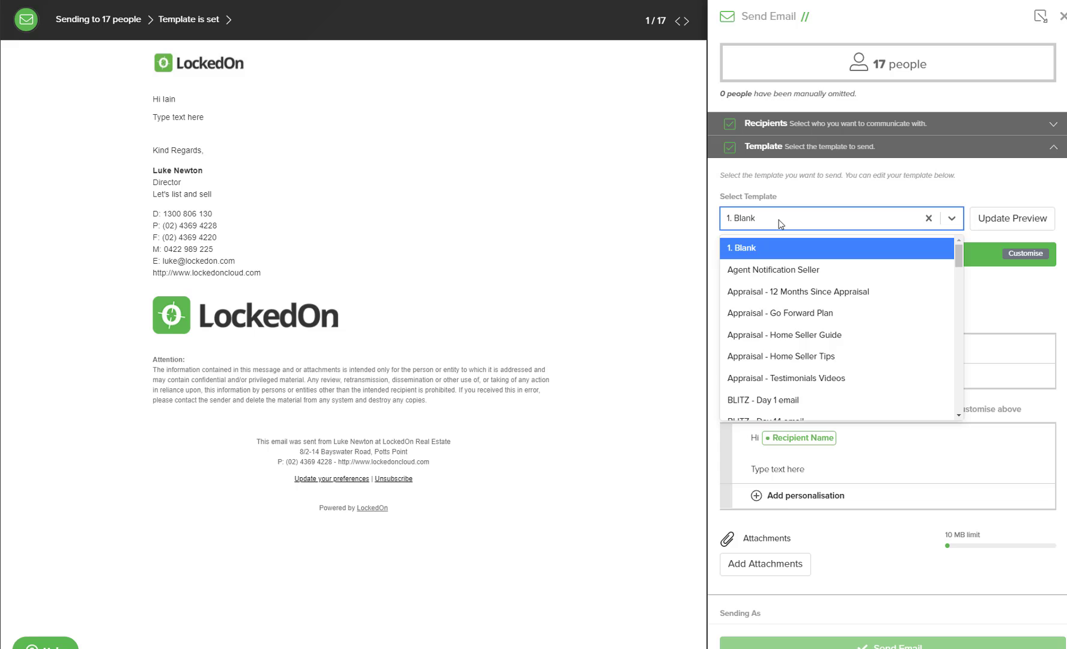
- Choose the "TRIG - Buyer Portal | Update Details" template for the bulk email and pick the first Dynamic Send As option
type("port")
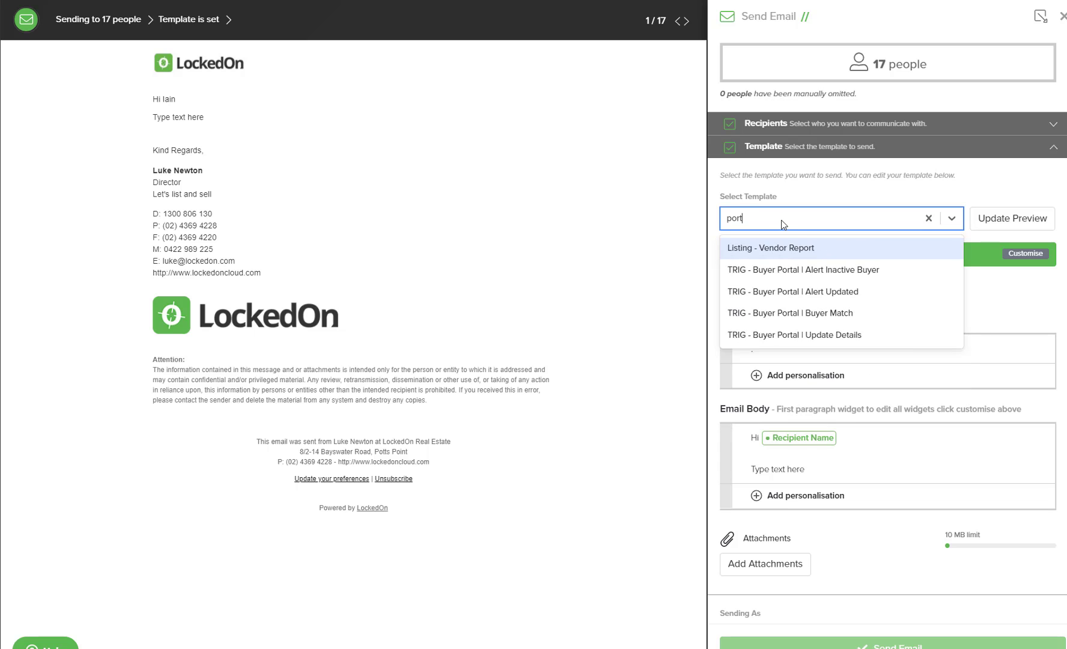
left_click(808, 334)
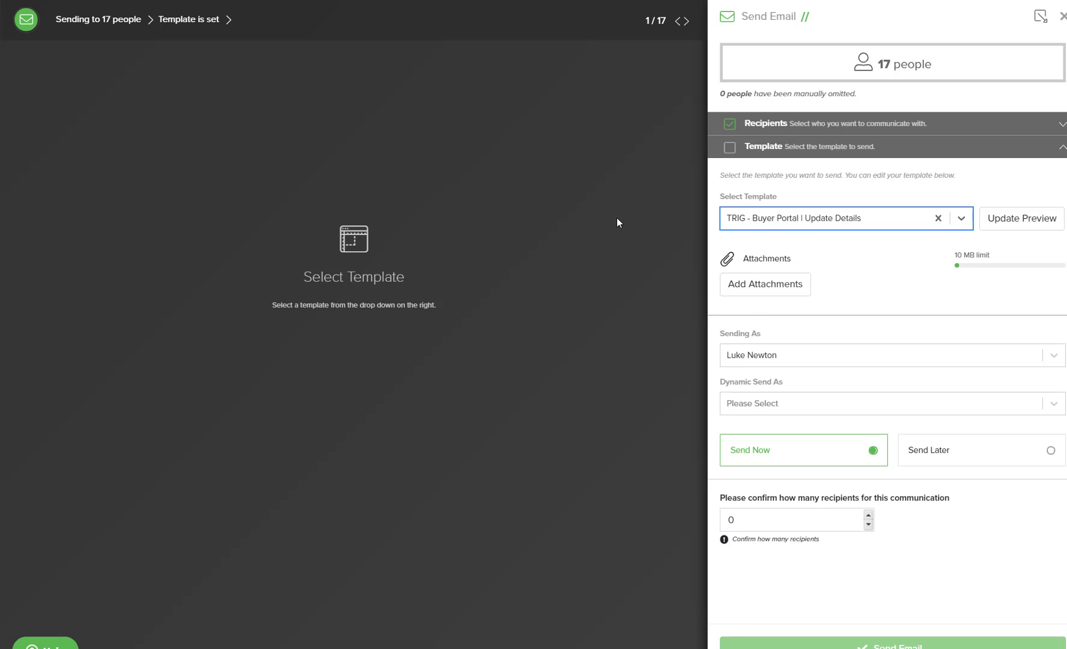
scroll(777, 274, "down", 1)
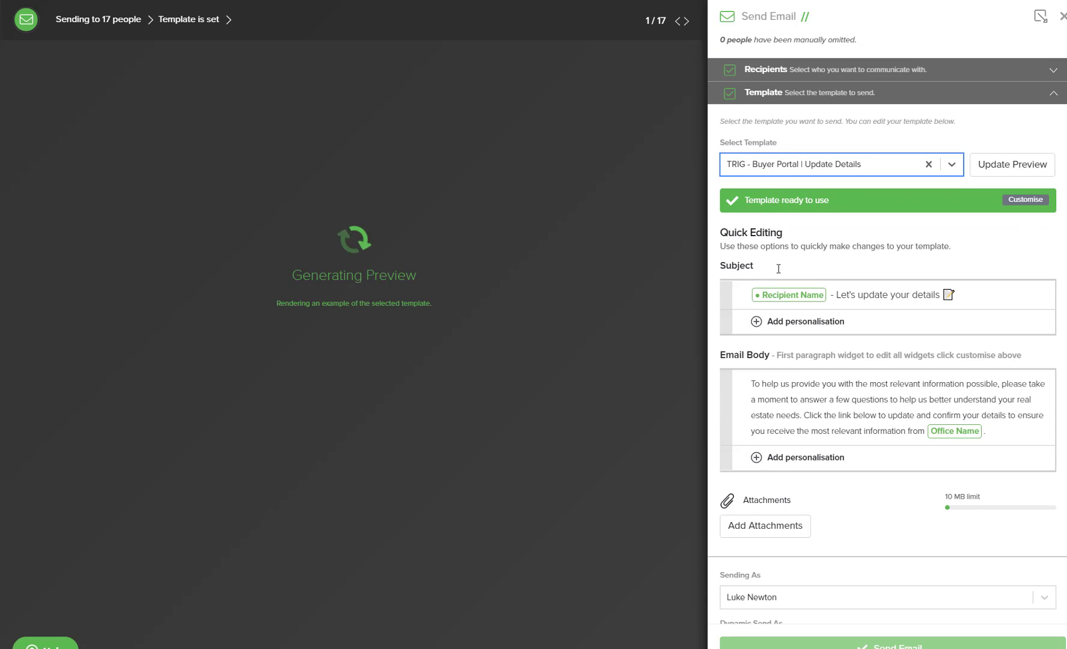
scroll(775, 276, "down", 3)
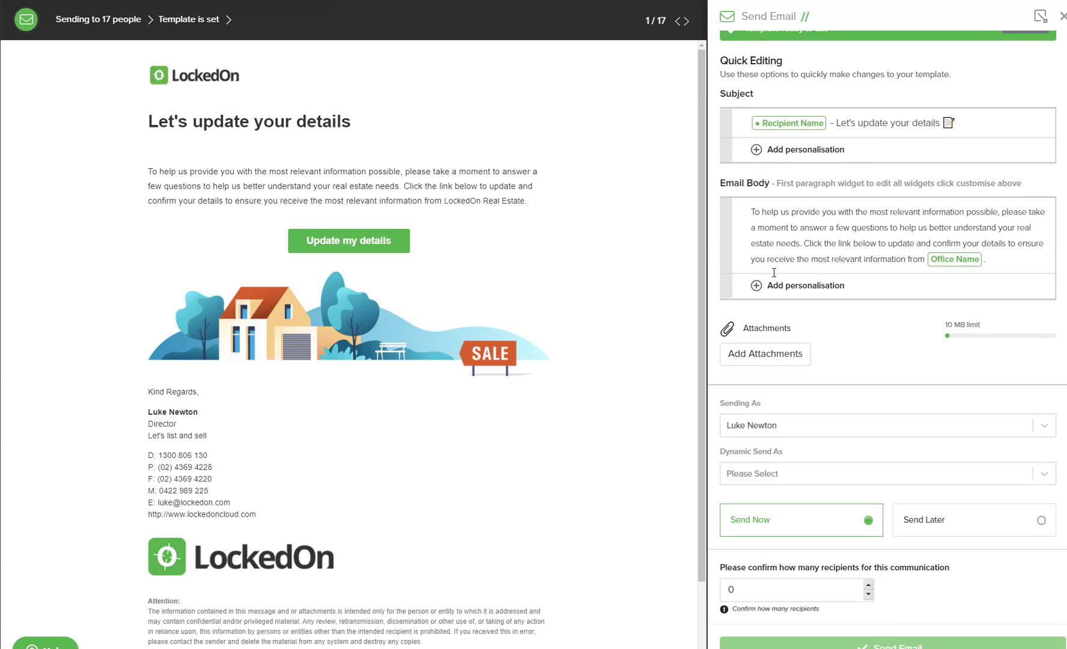
left_click(759, 472)
left_click(758, 499)
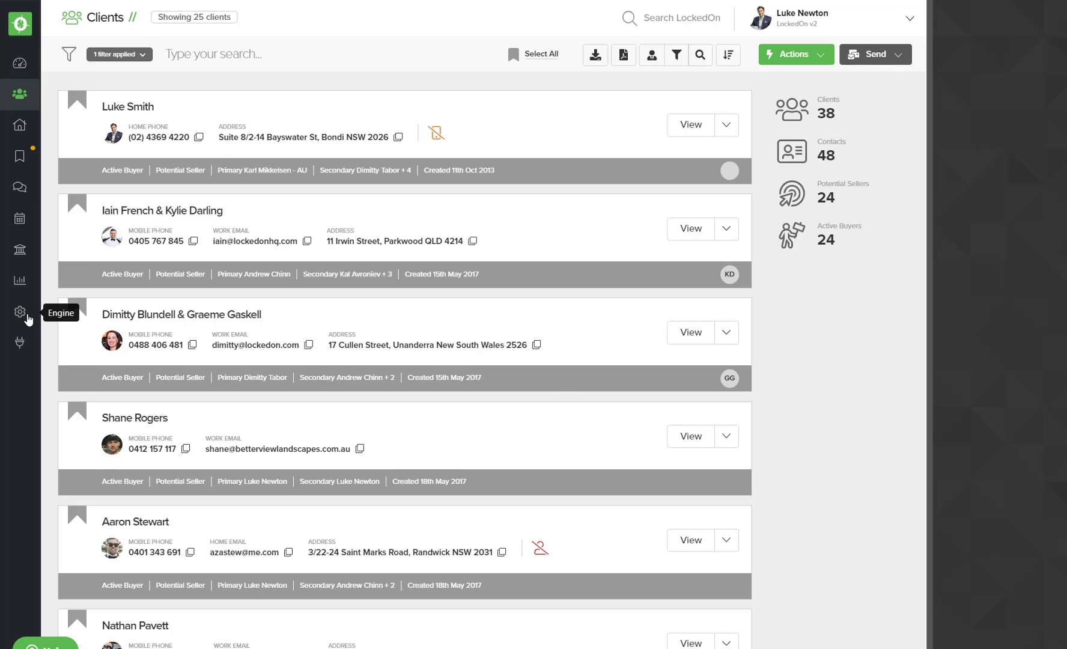
- Return to the Engine Room's triggers, activate the "Buyer Portal - Inactive Buyer" trigger and save it
left_click(27, 317)
left_click(138, 324)
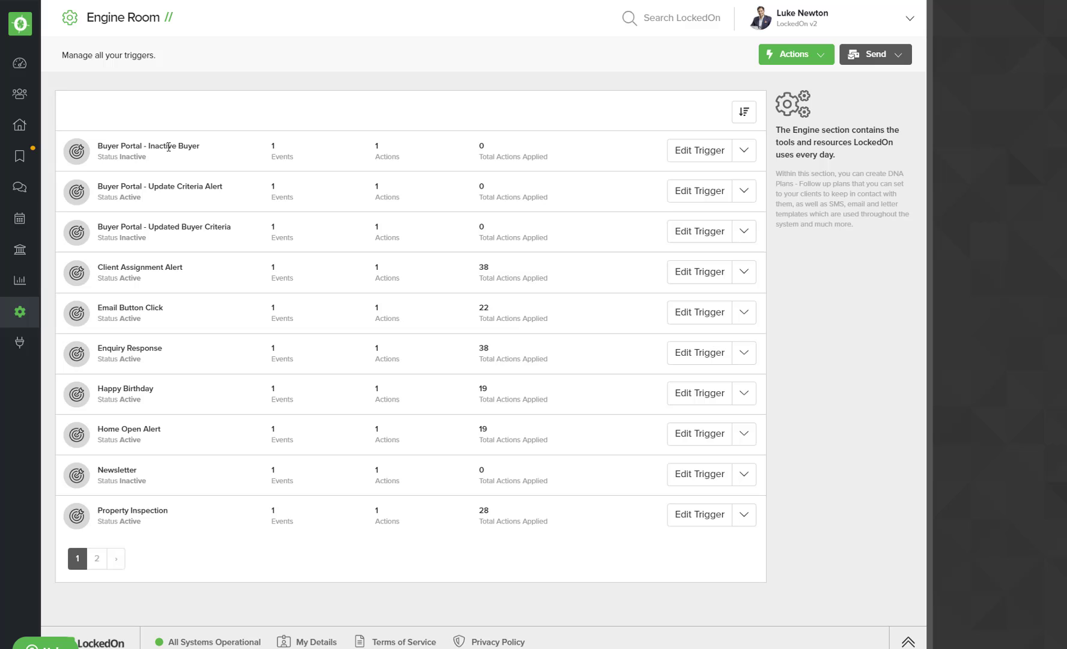
left_click(701, 152)
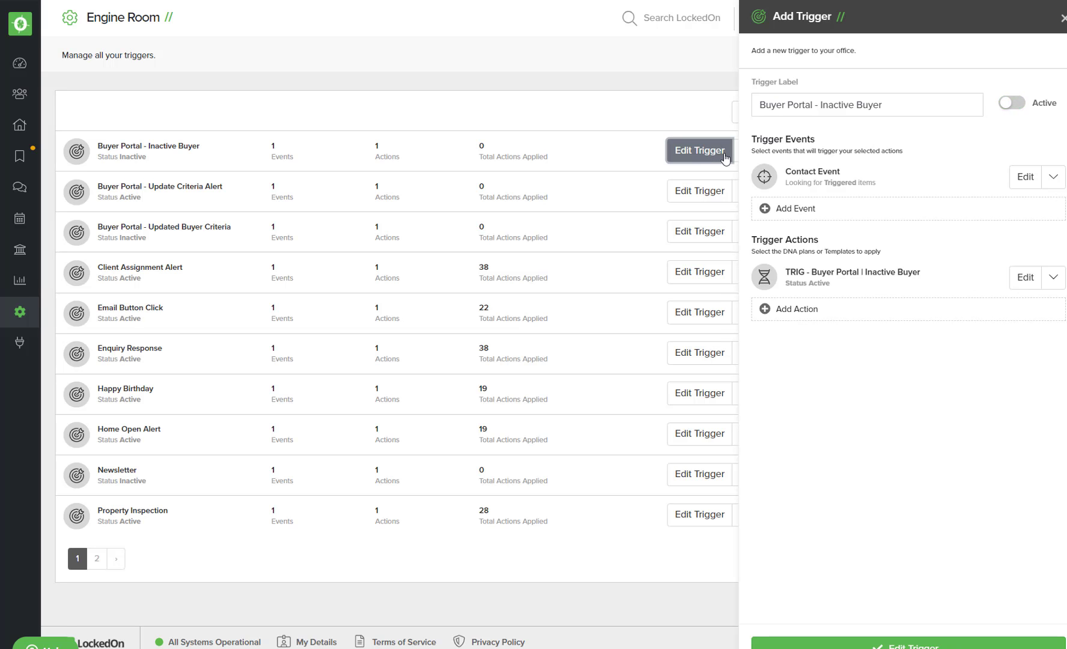
left_click(1012, 102)
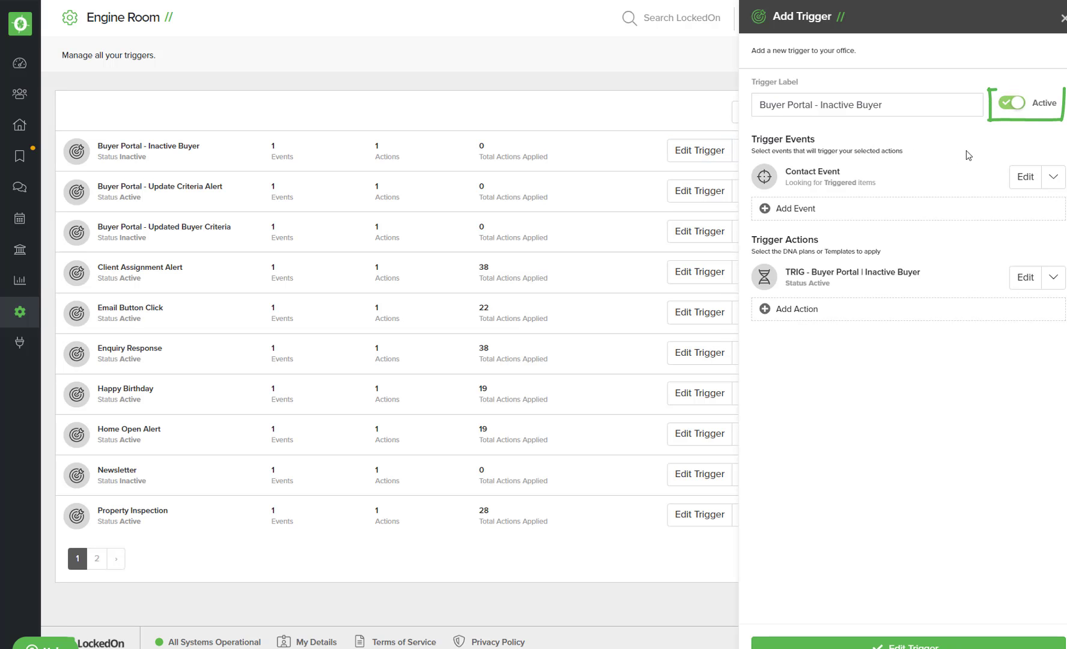
left_click(897, 644)
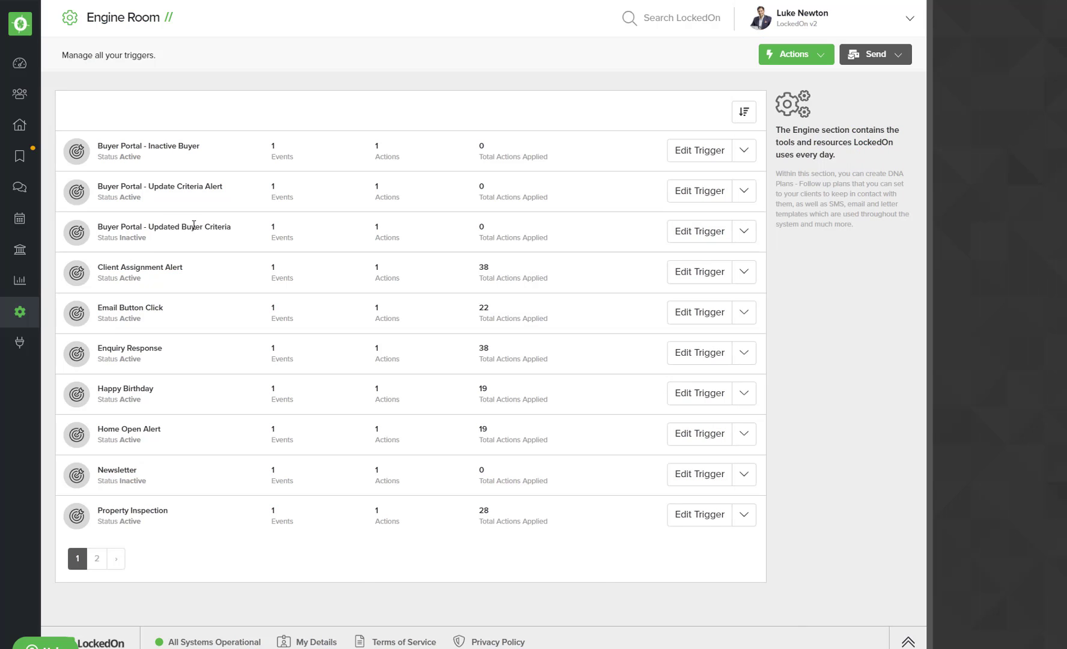
- Activate the "Buyer Portal - Updated Buyer Criteria" trigger and save it
left_click(710, 239)
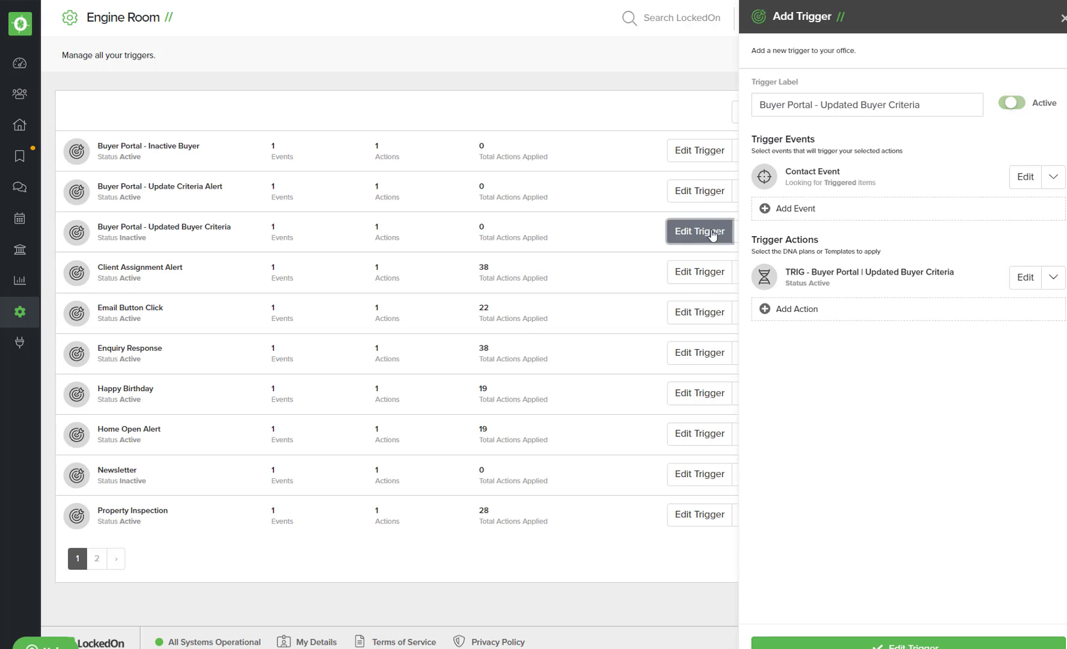
left_click(1009, 107)
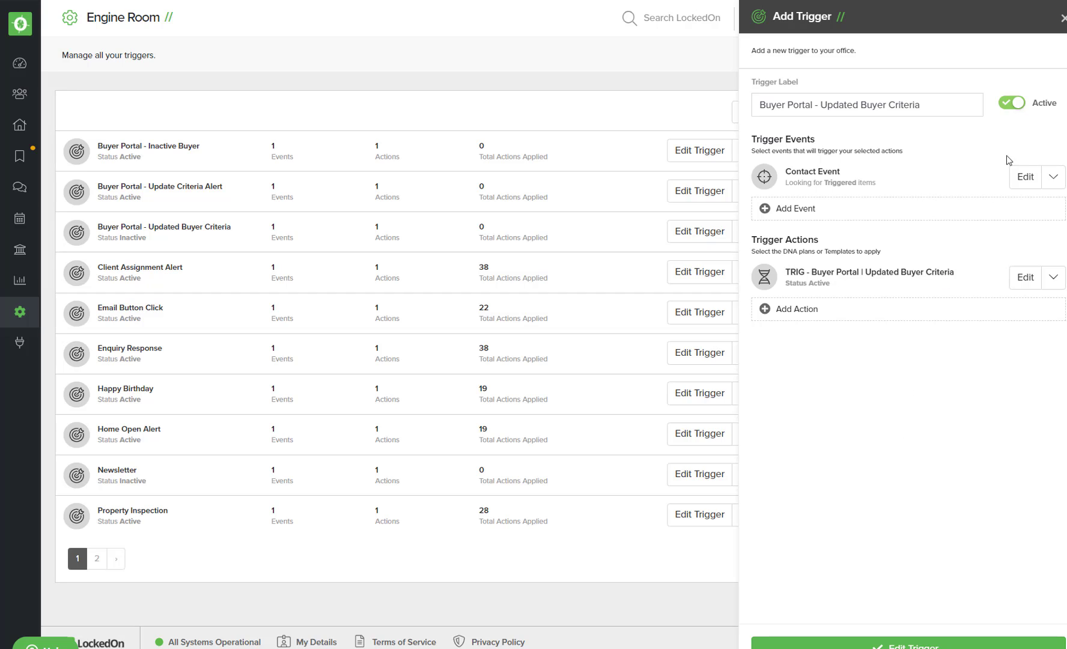
left_click(870, 643)
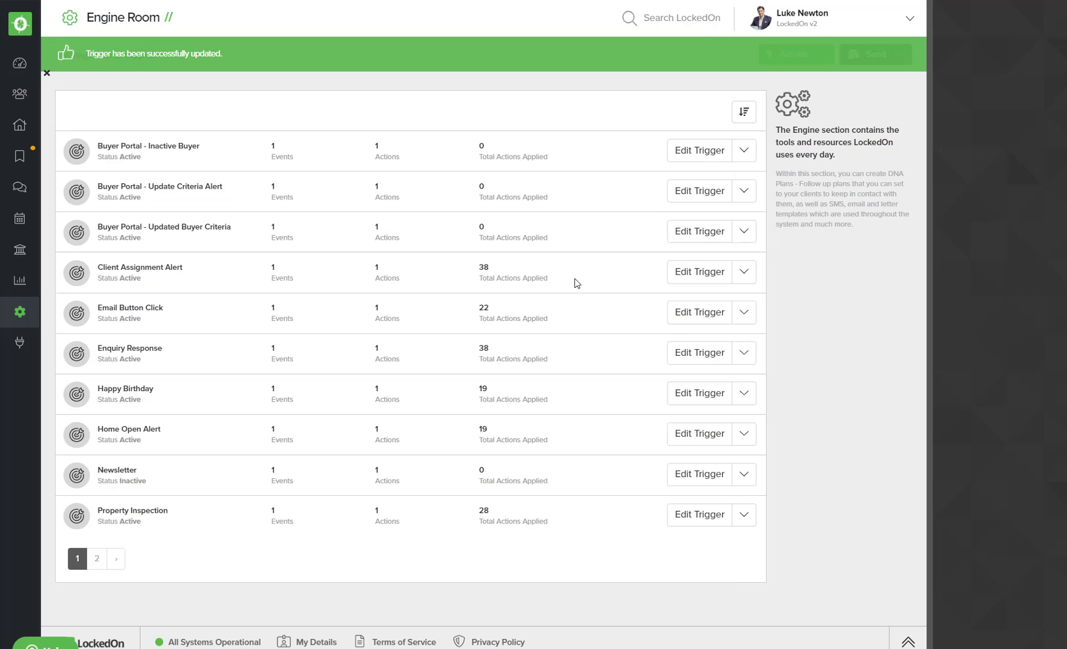
left_click(20, 313)
left_click(135, 180)
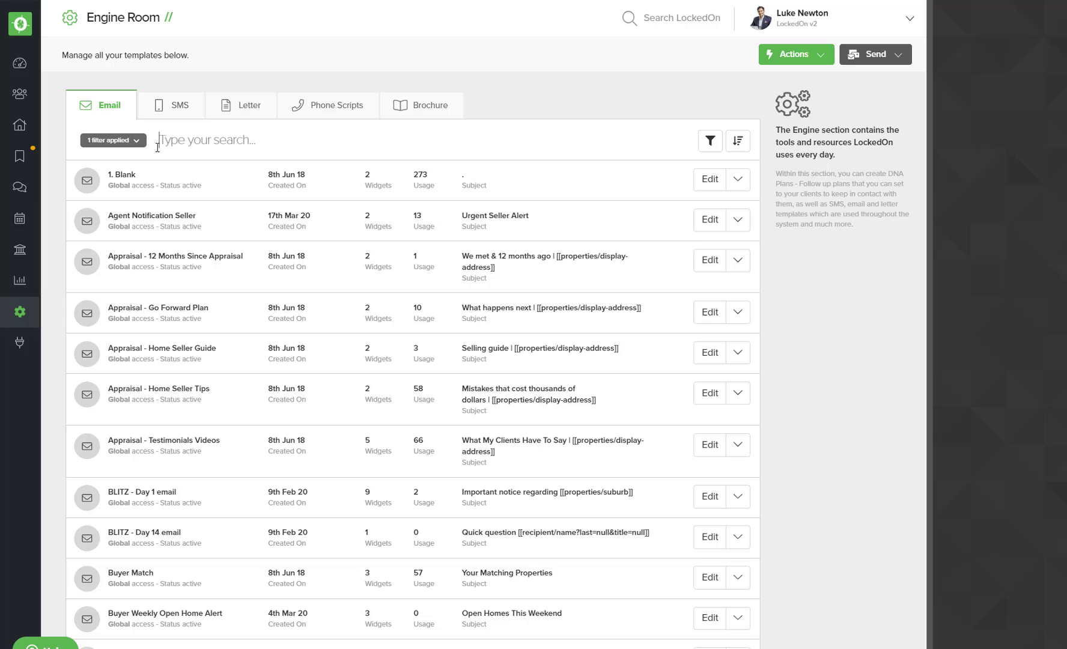
type("Trig")
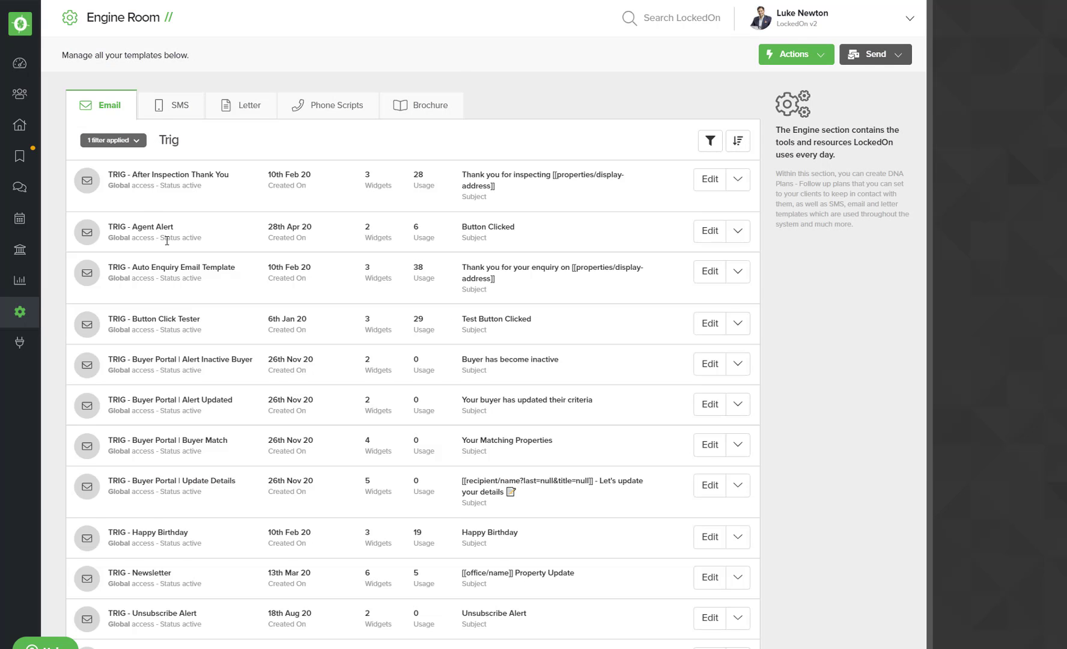
scroll(167, 240, "down", 1)
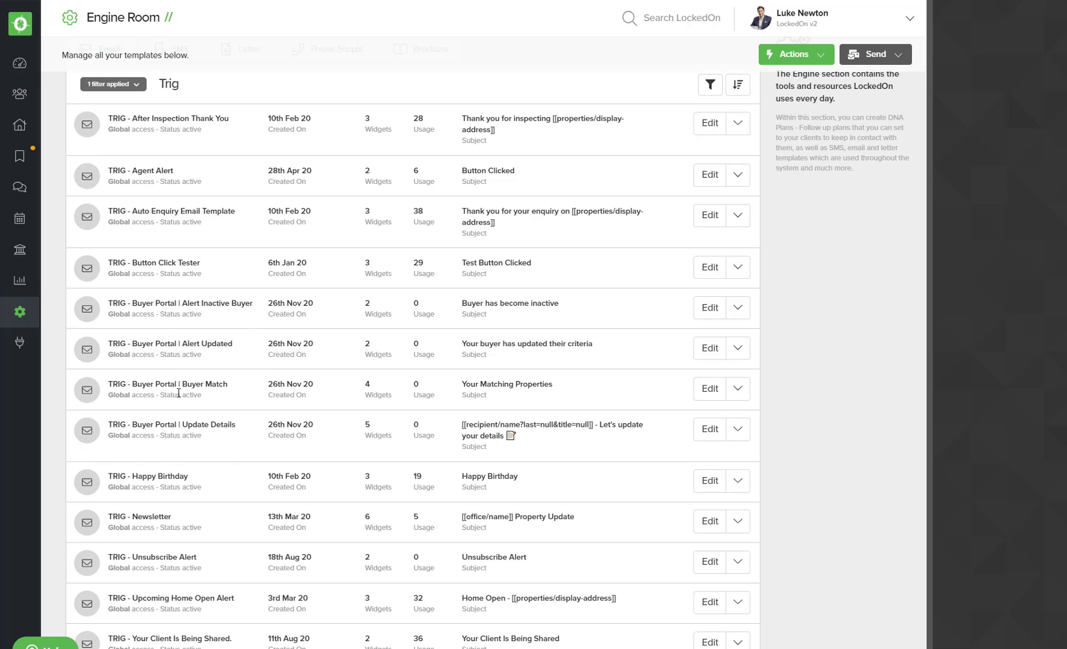
left_click_drag(181, 303, 254, 307)
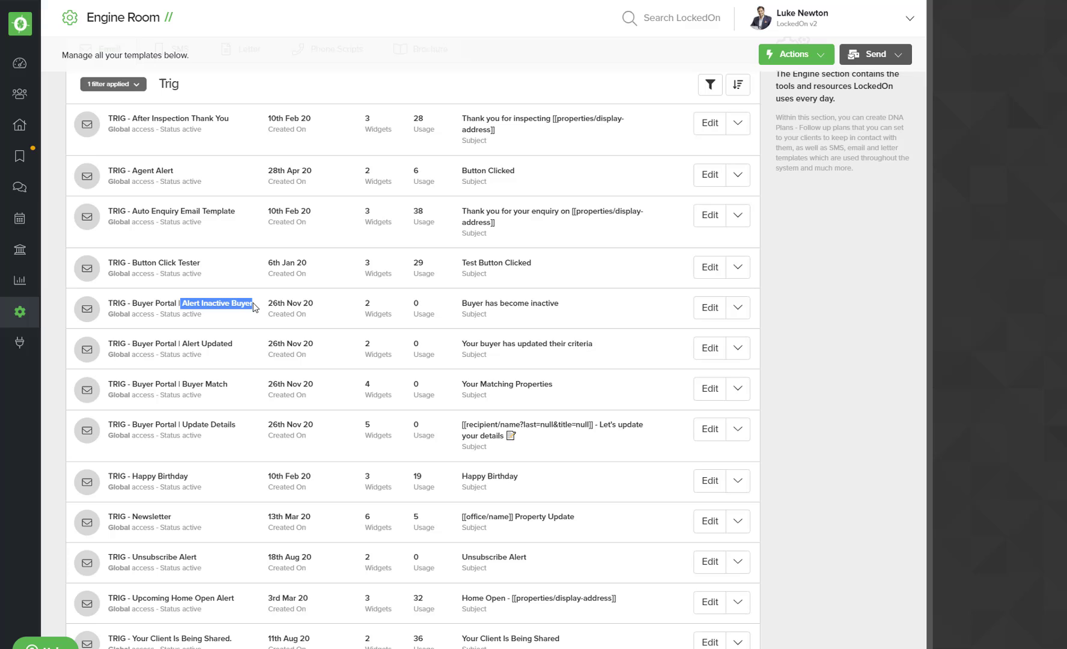
left_click(201, 344)
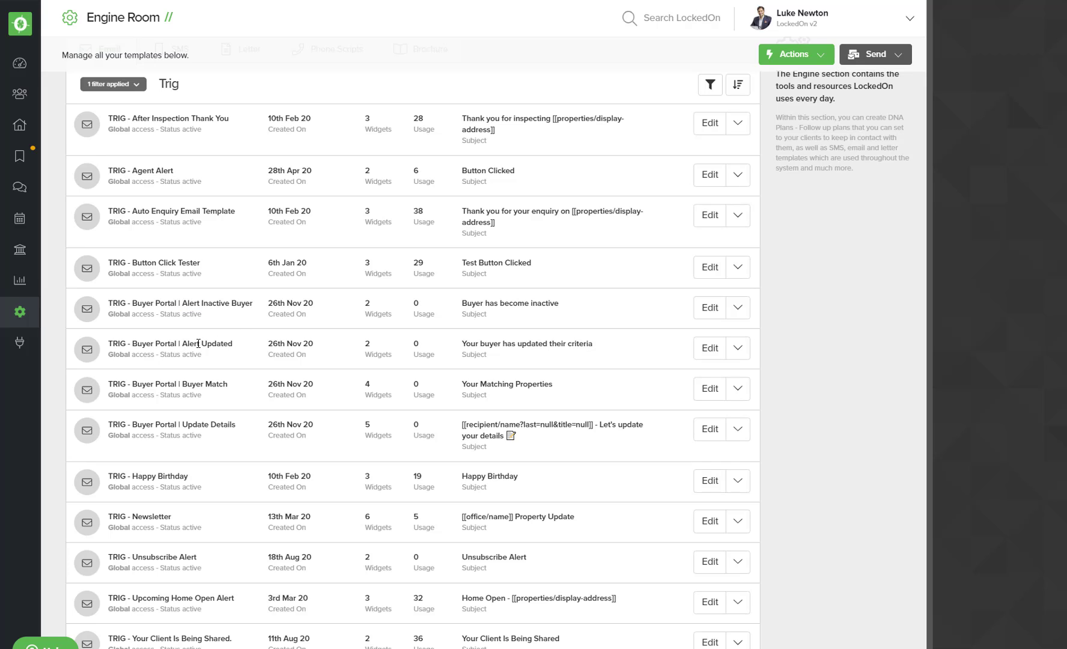
left_click_drag(181, 344, 238, 348)
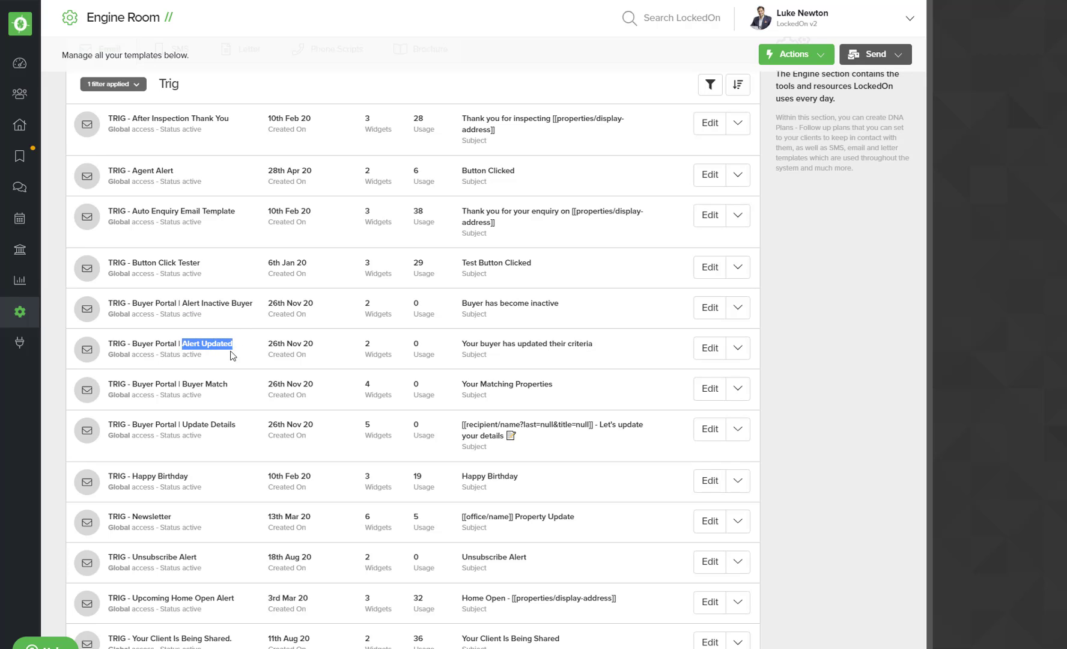
left_click(184, 381)
left_click_drag(183, 383, 229, 387)
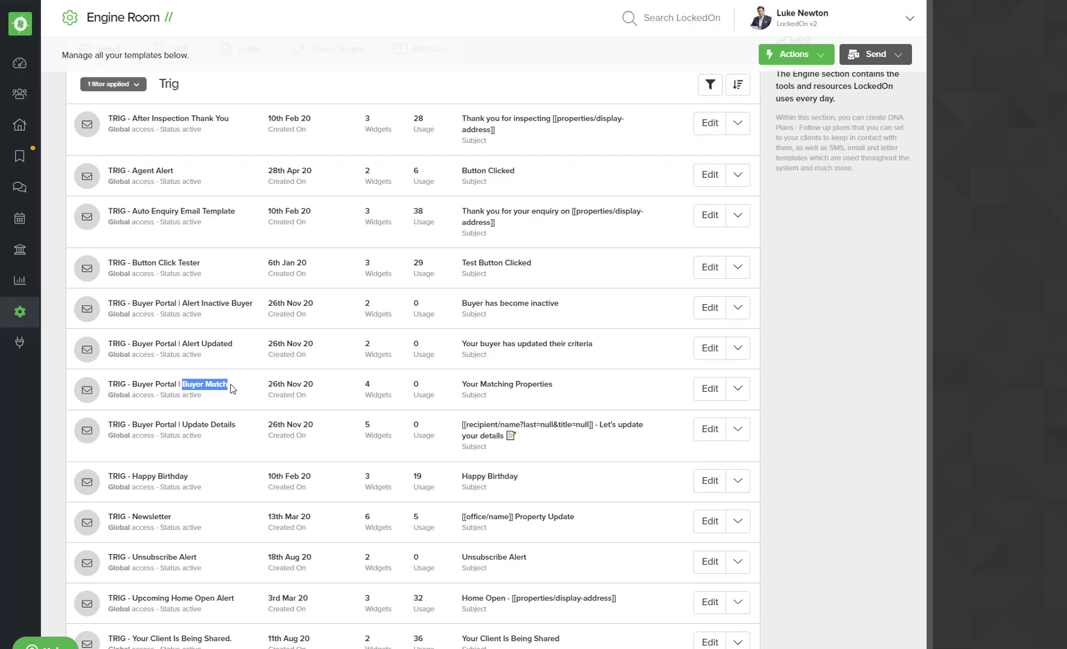
left_click(195, 423)
left_click_drag(183, 424, 238, 426)
left_click(242, 425)
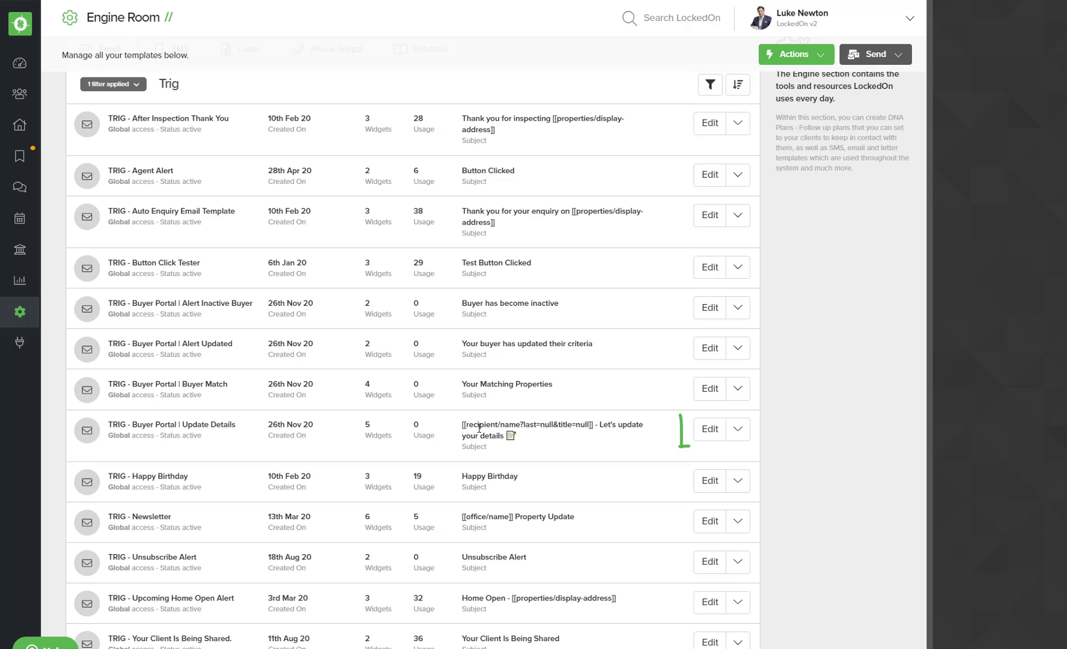
- Open the "TRIG - Buyer Portal | Update Details" template and copy the [[buyer-portal]] URL from the settings of its "Update my details" button
left_click(709, 432)
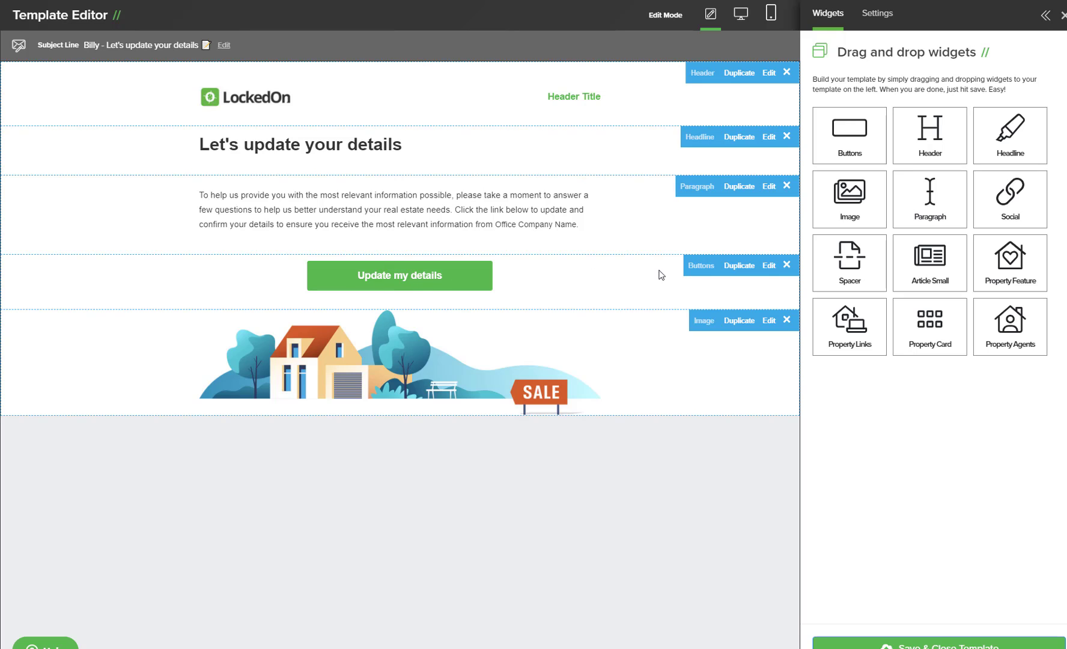
left_click(773, 267)
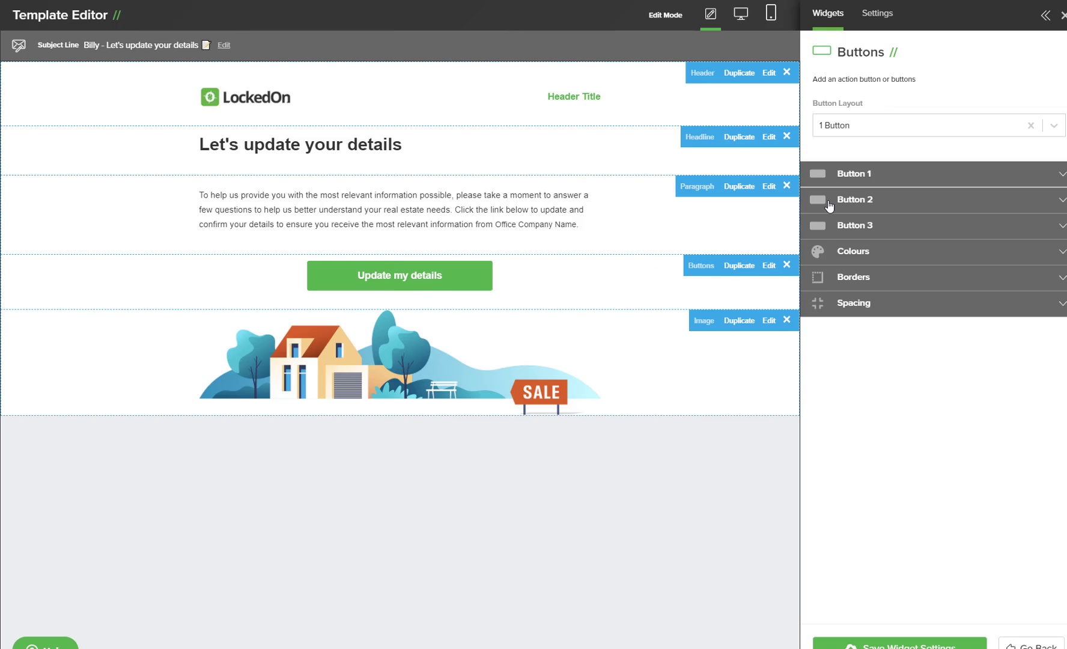
left_click(848, 176)
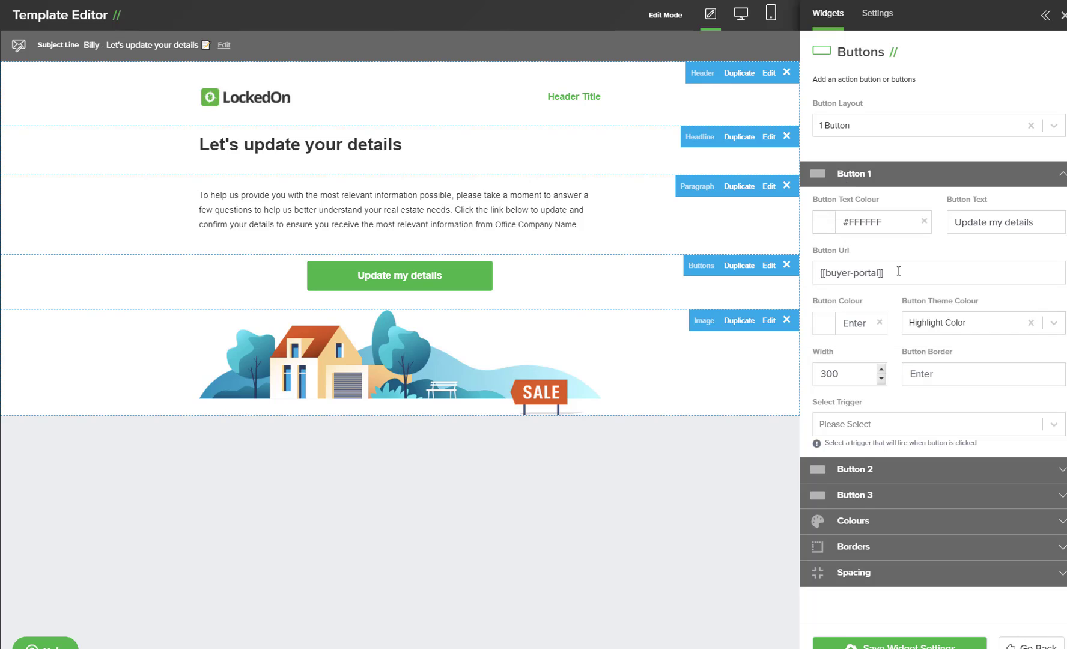
left_click(896, 274)
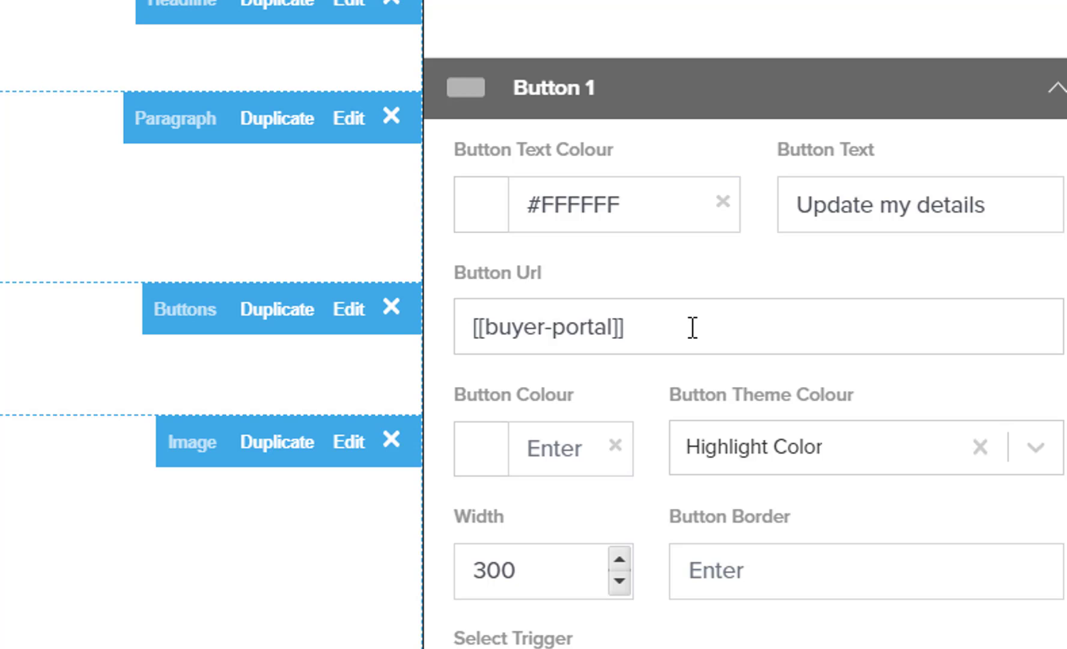
left_click_drag(688, 326, 378, 326)
key("ctrl+c")
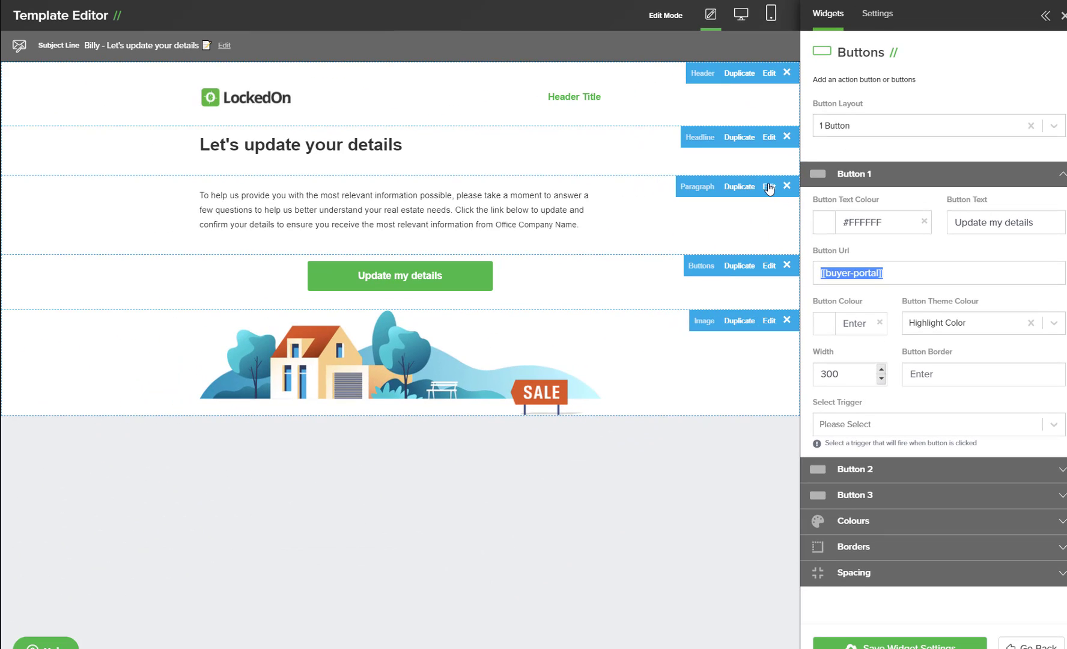
- Add the line "Click here to update your criteria" below the existing text of the template's paragraph widget
left_click(586, 156)
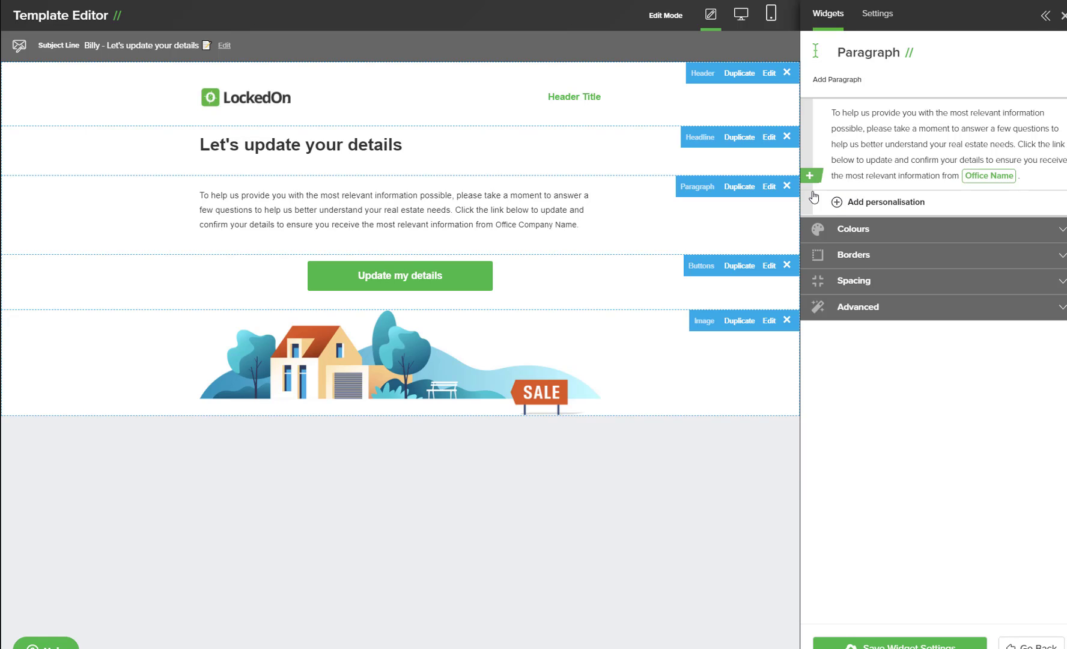
key("Return")
type("Click h")
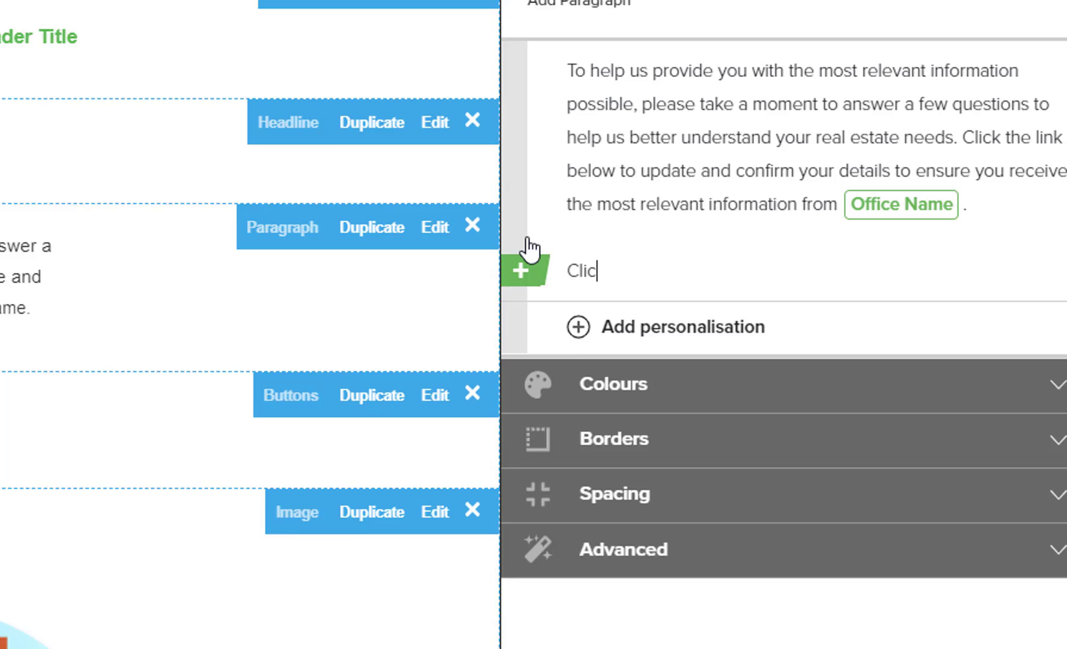
type("ere to up")
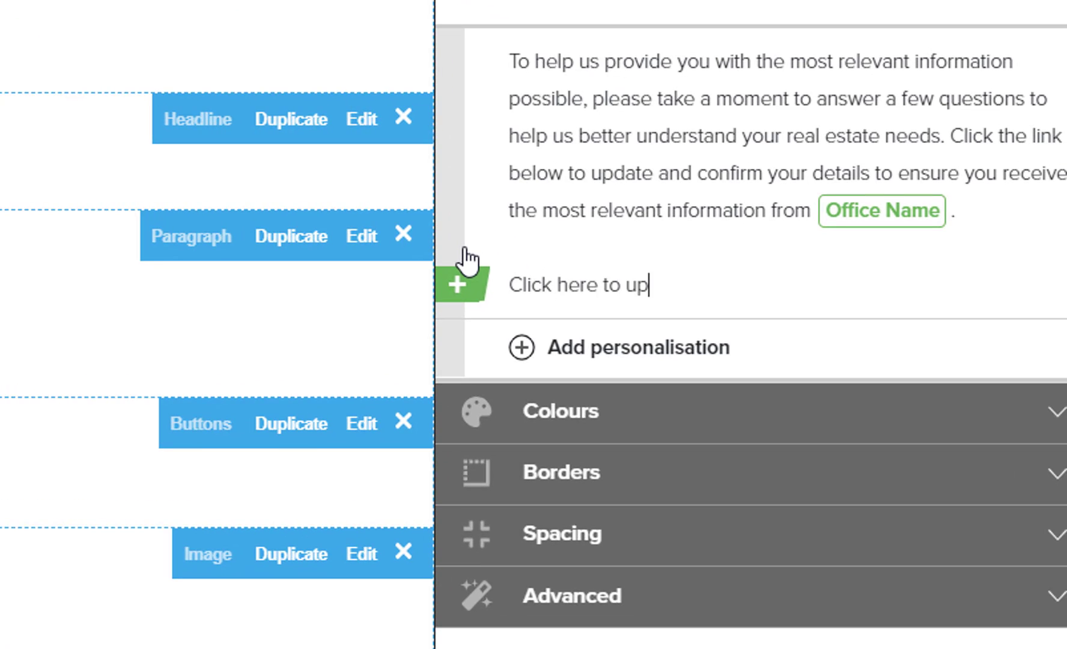
type("date your c")
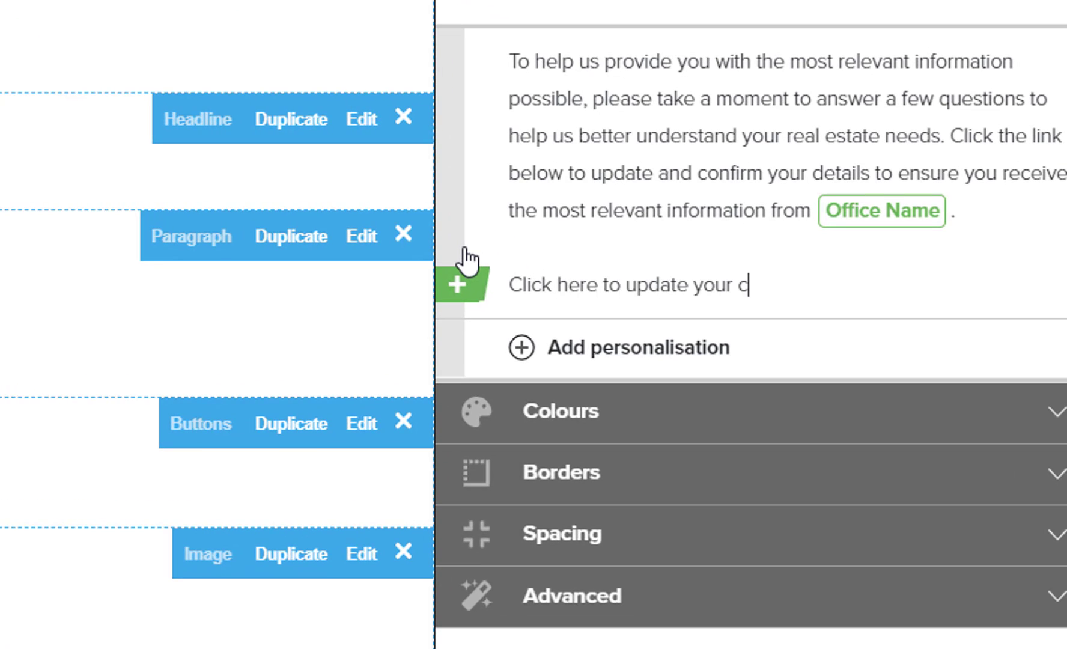
type("riteria")
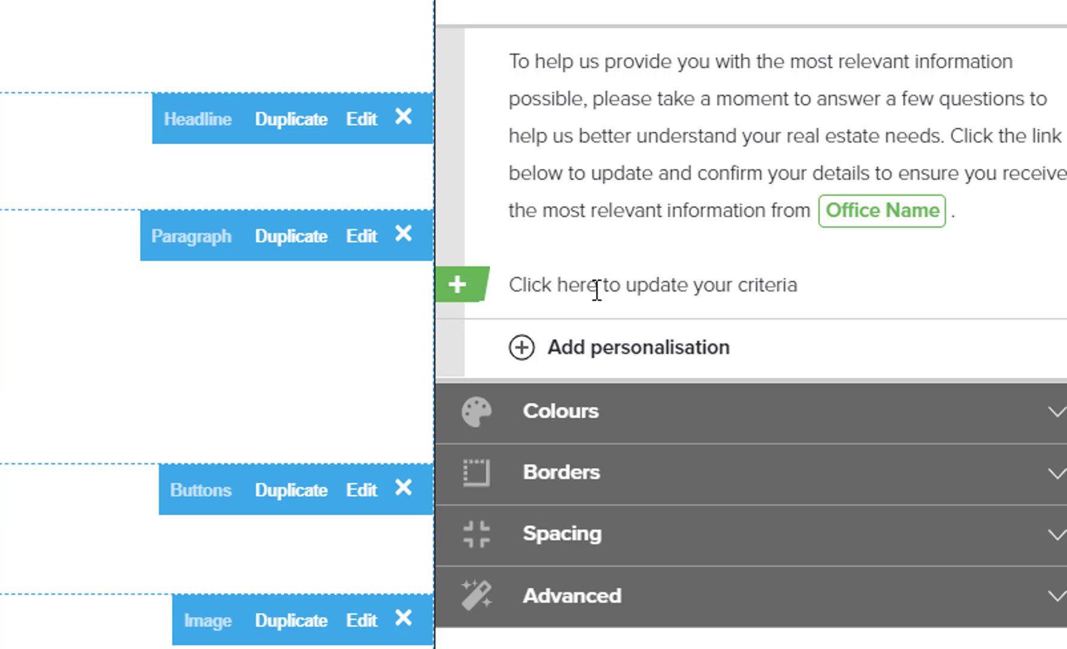
- Link the words "Click here" in the new paragraph line to [[buyer-portal]]
left_click_drag(596, 283, 511, 283)
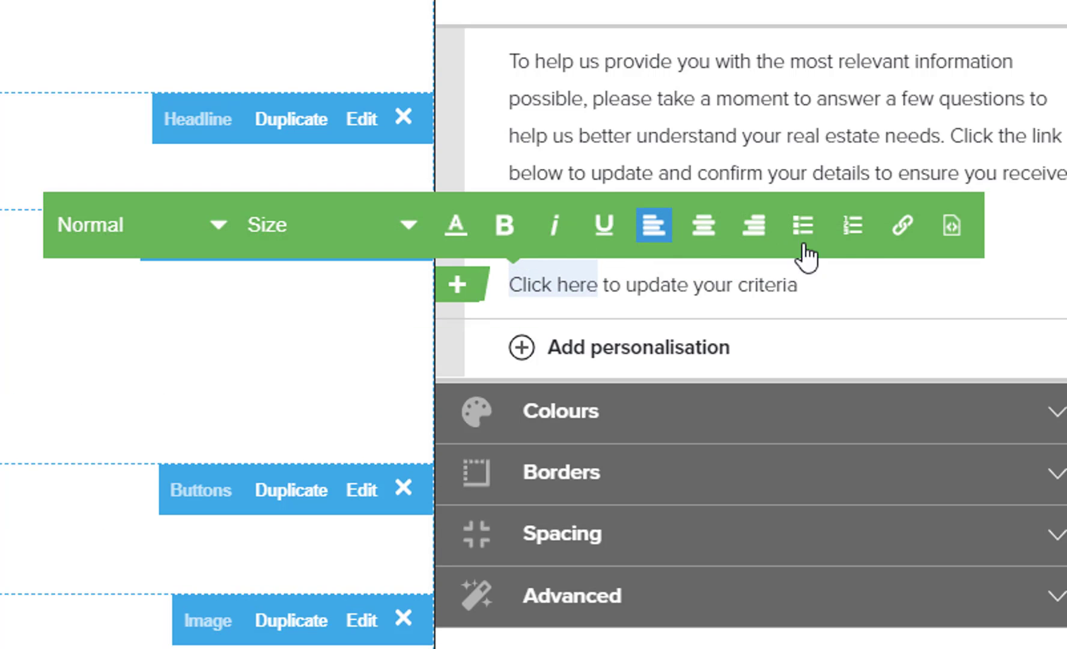
left_click(898, 232)
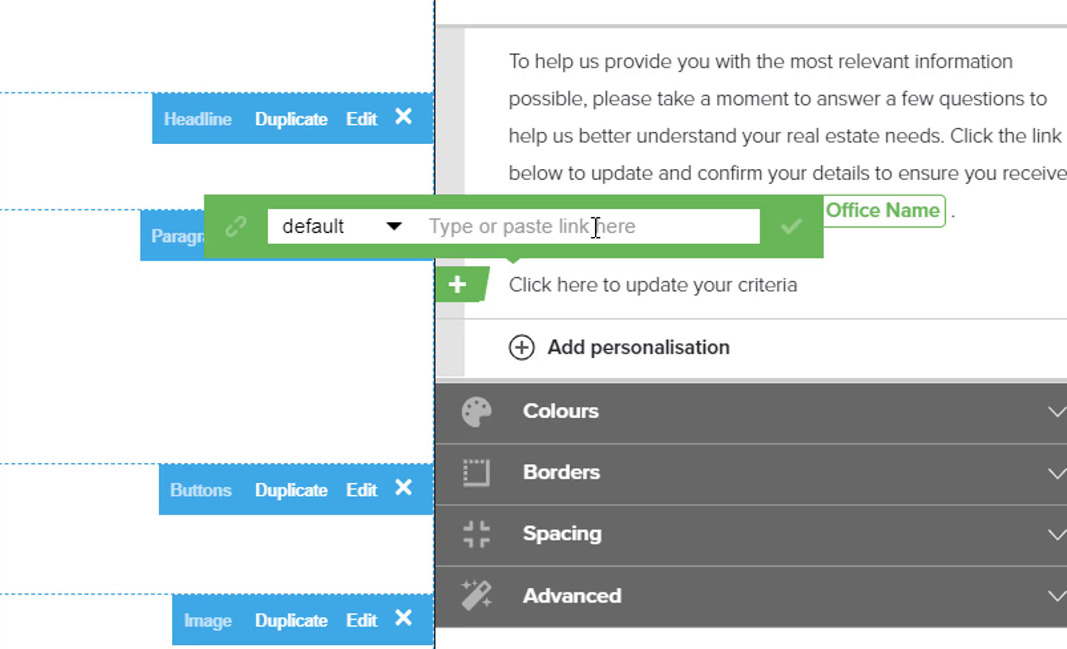
key("ctrl+v")
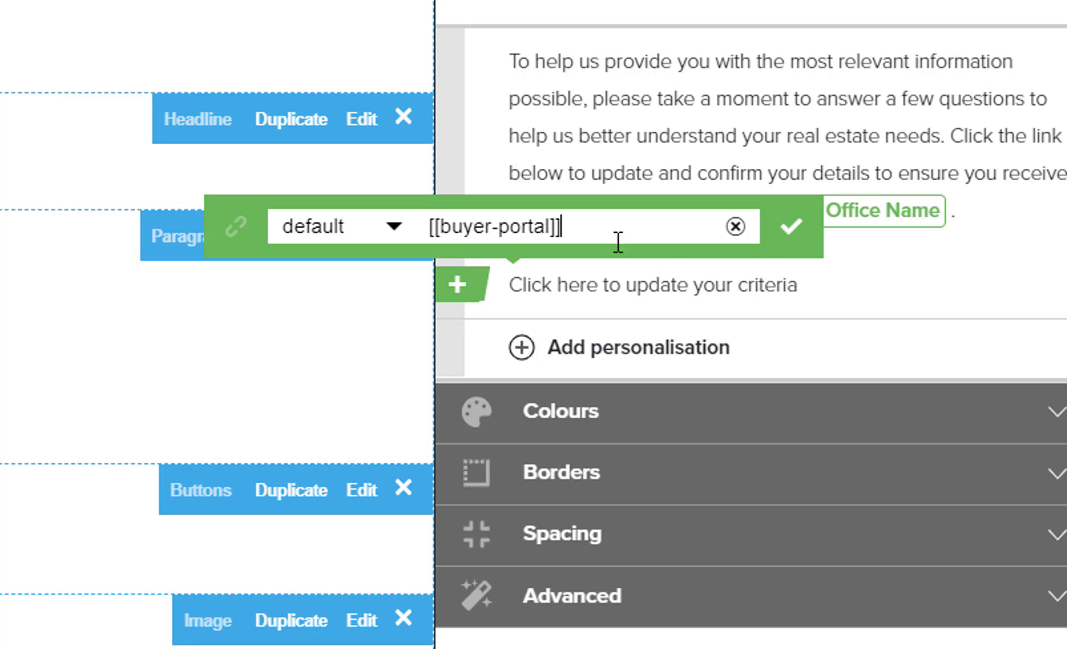
left_click(791, 227)
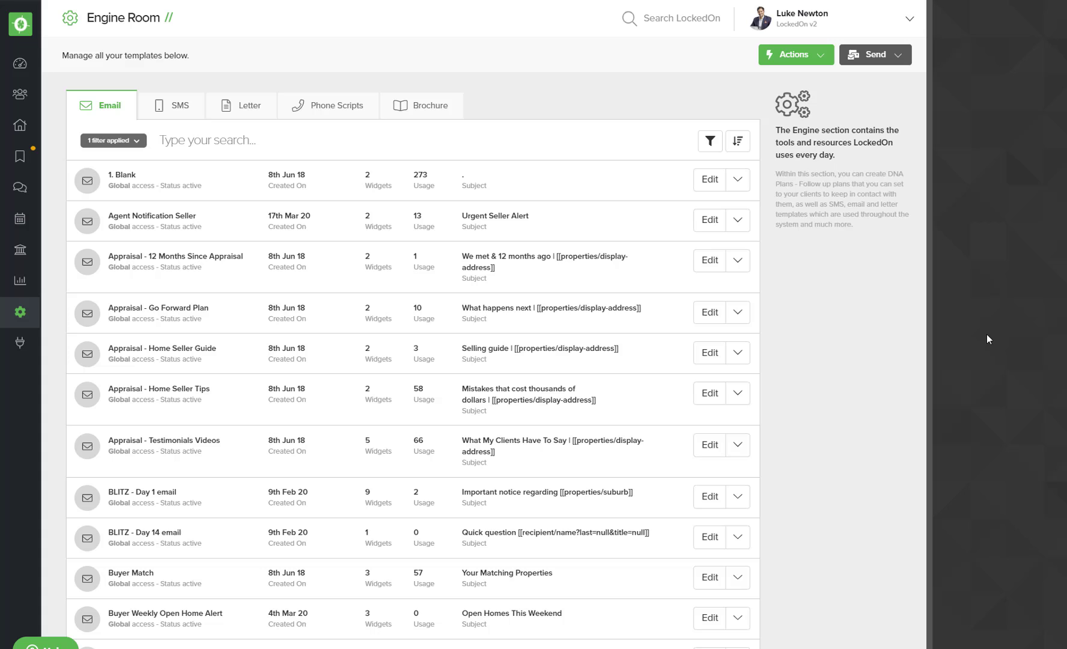
- Review the Buyer Portal triggers in the Engine Room, and search the email templates for "Trig" to review the Buyer Portal ones
left_click(19, 311)
left_click(133, 318)
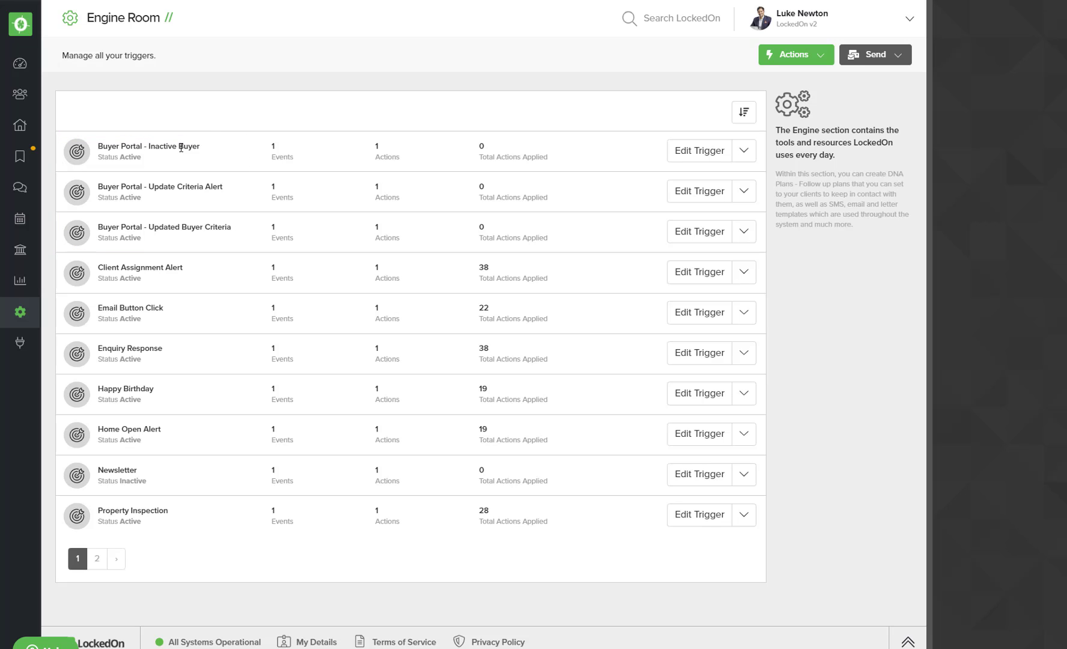
left_click(19, 312)
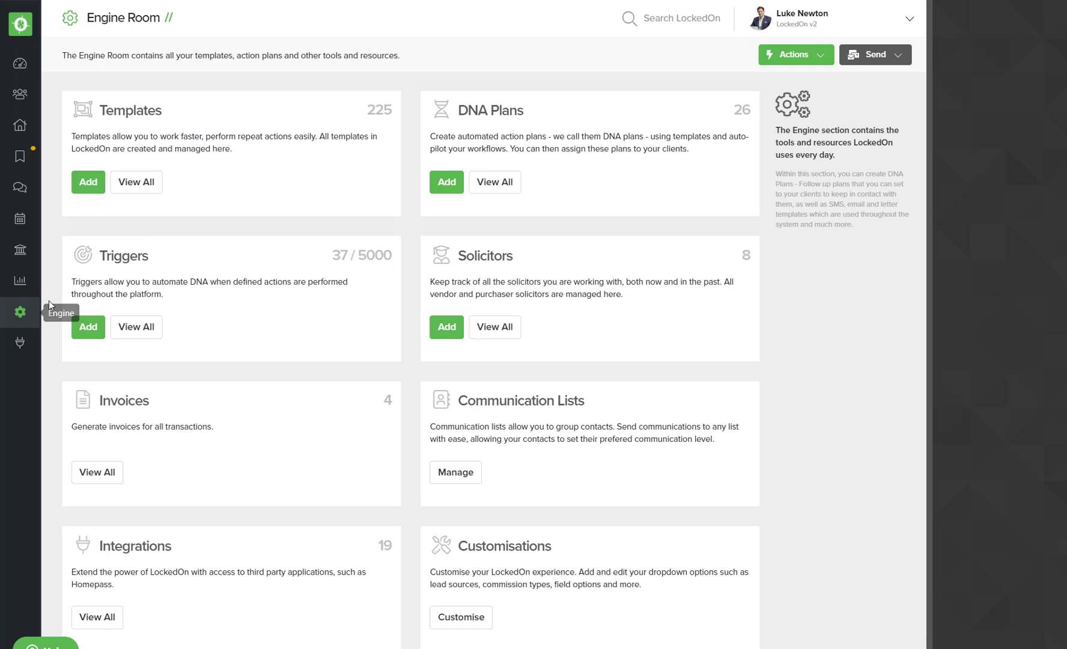
left_click(143, 181)
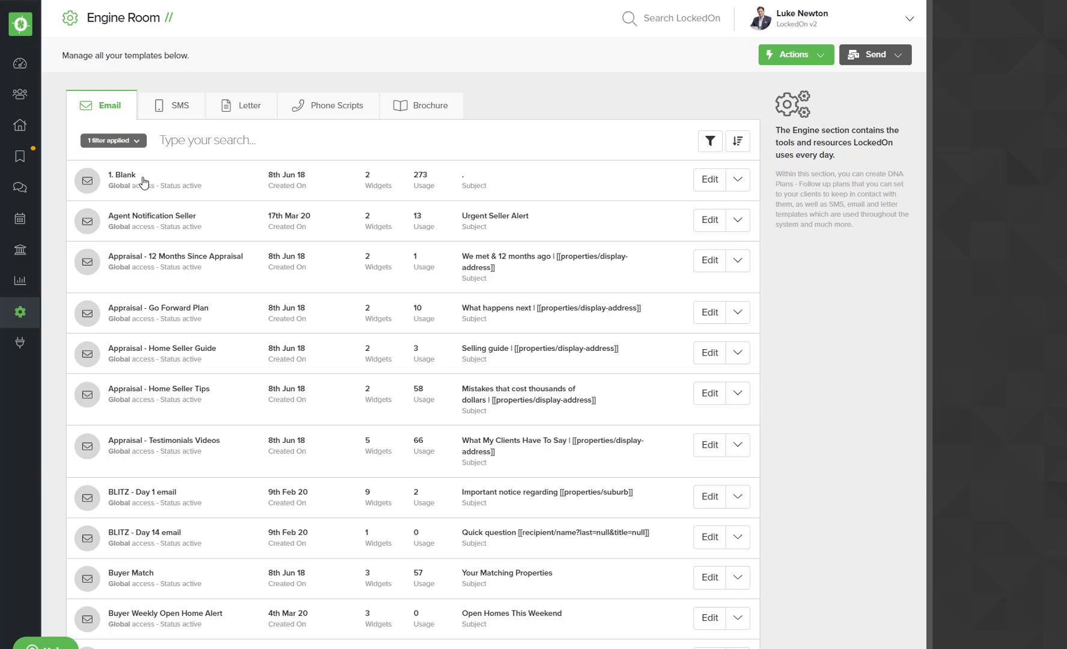
type("Trig")
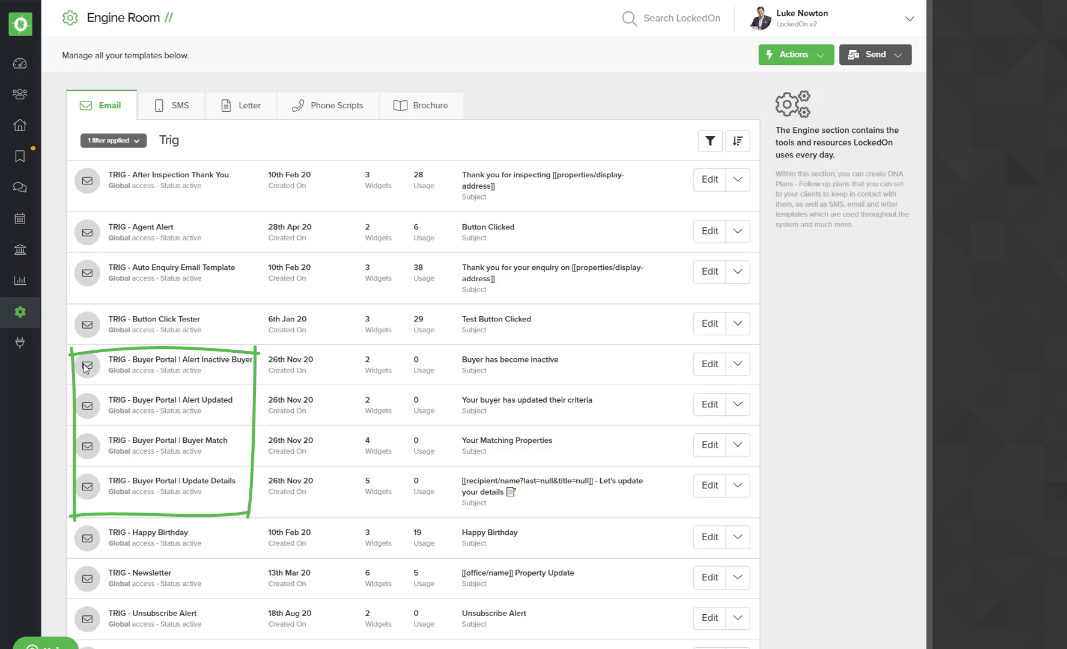
- Open the full list of DNA plans in the Engine Room and search it for "Trig"
left_click(20, 312)
left_click(475, 191)
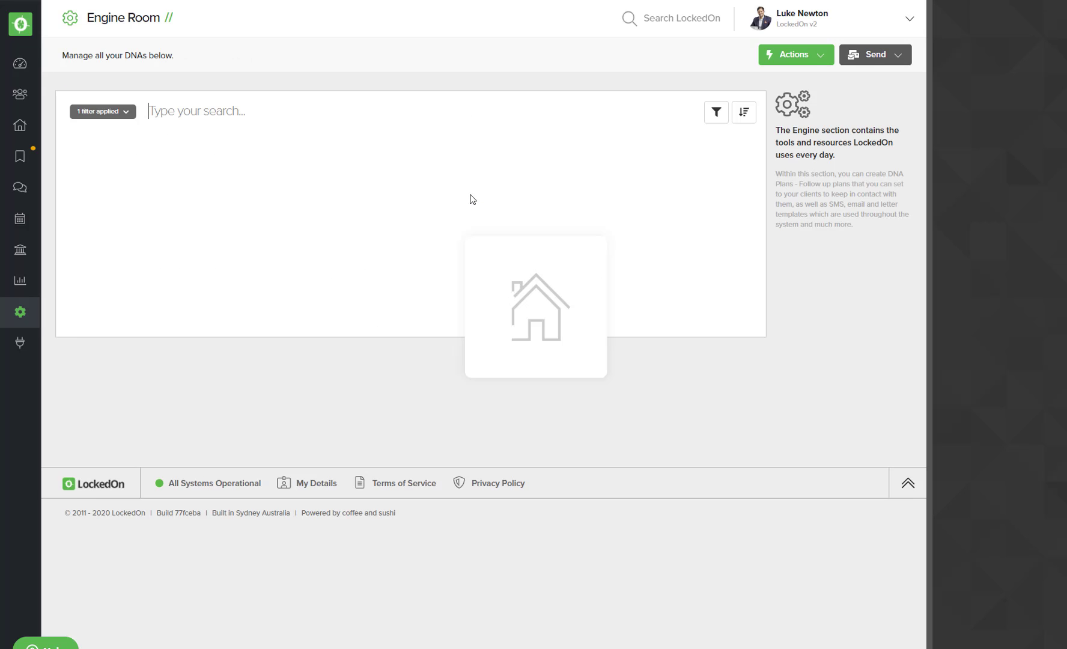
type("Trig")
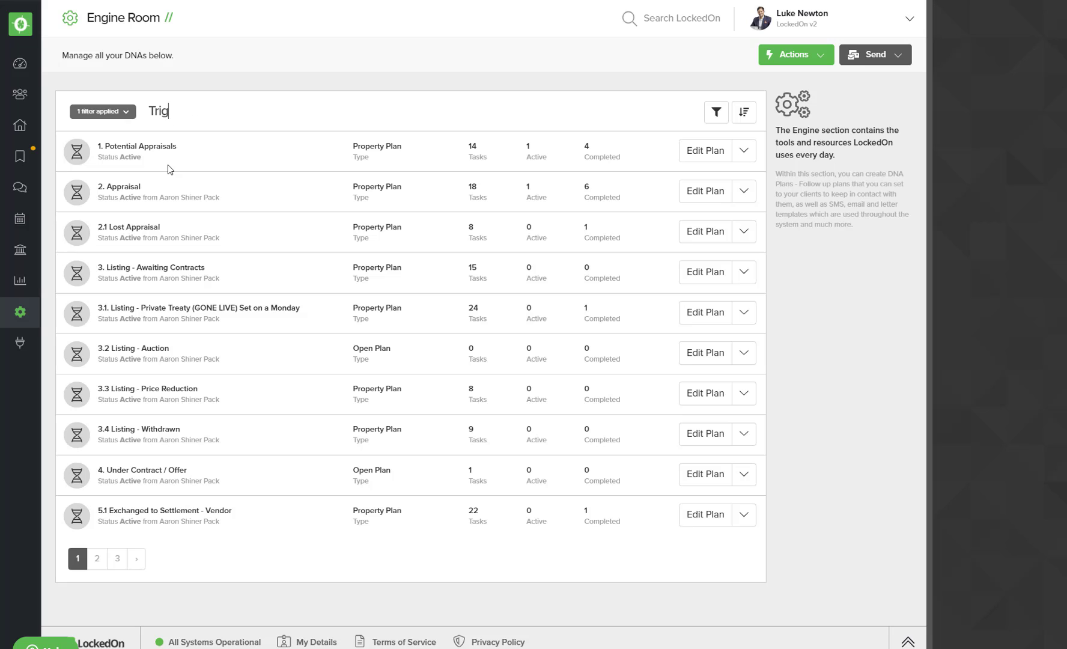